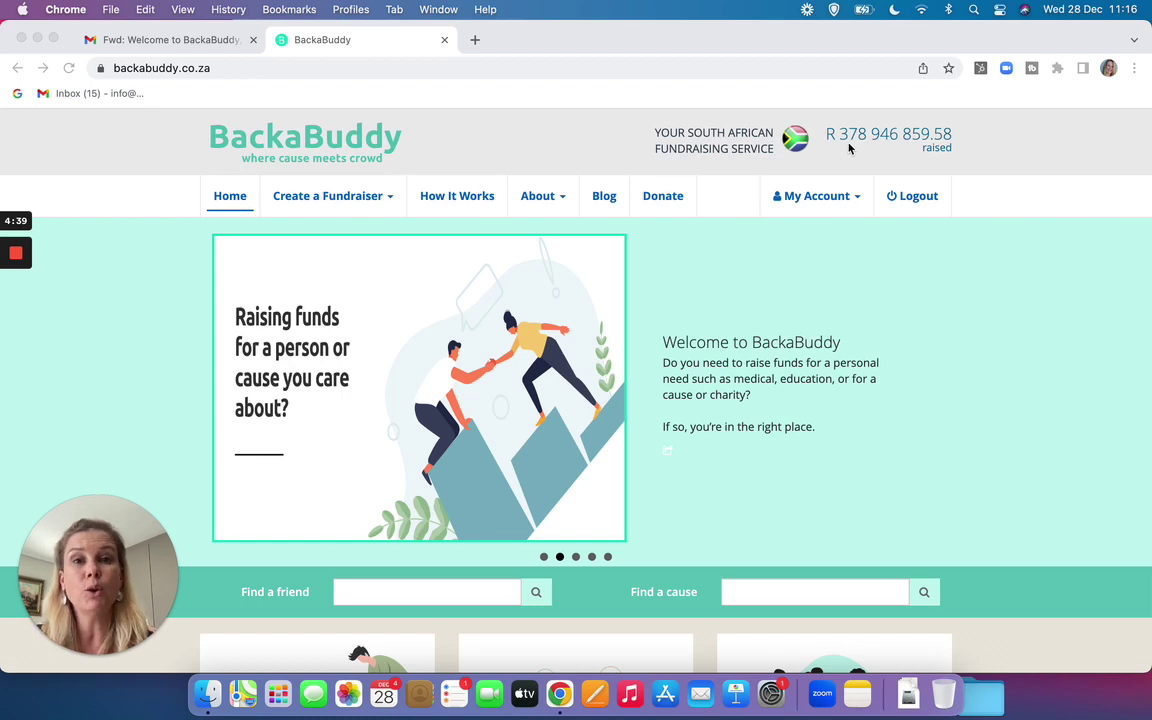
Switch to Gmail and highlight the 'Welcome to BackaBuddy' email's subject line
click(196, 44)
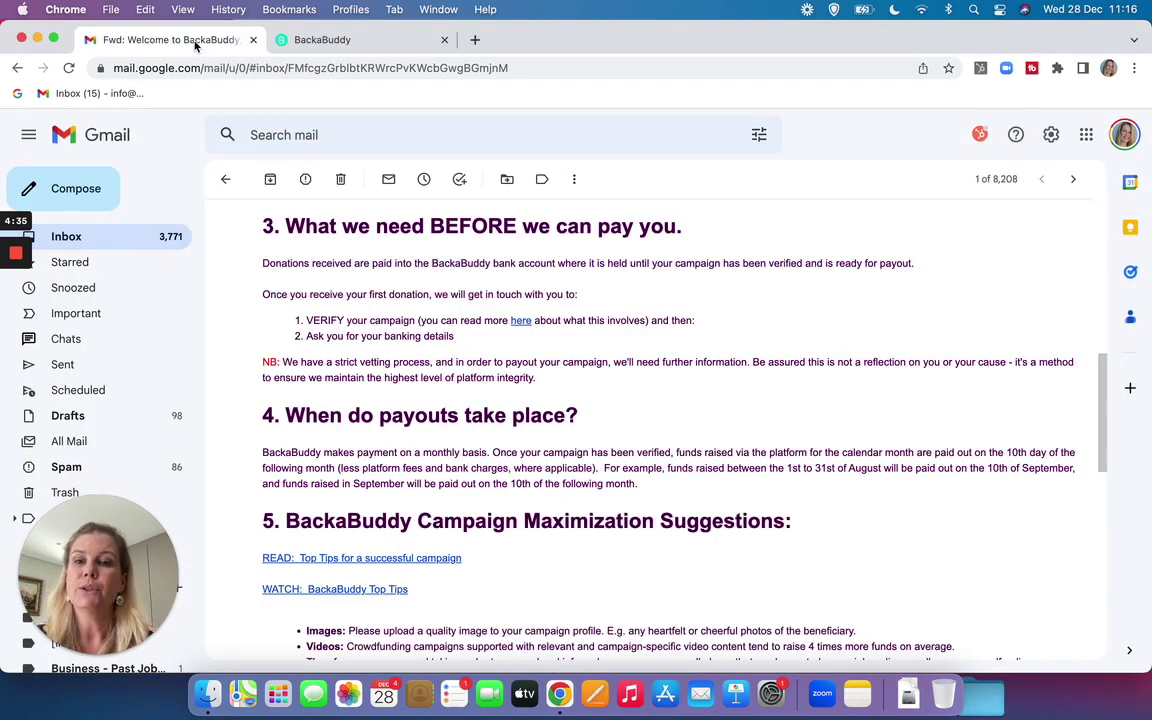
scroll(463, 367, up, 5)
scroll(463, 367, up, 5)
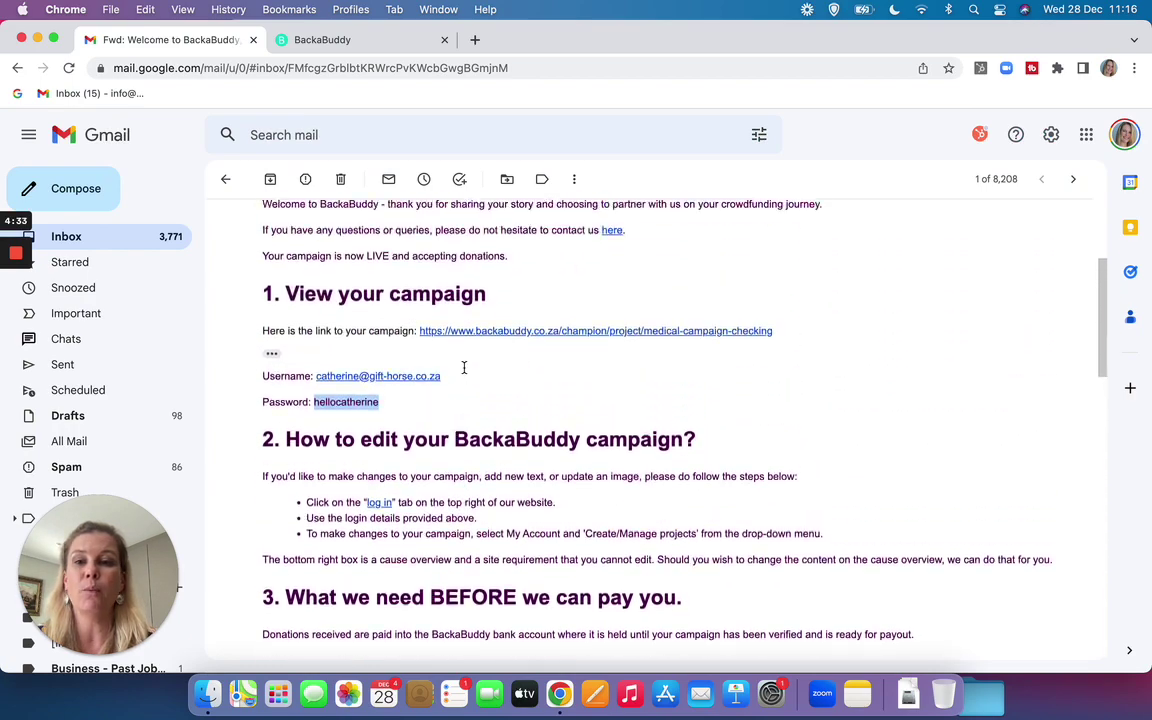
scroll(463, 367, up, 2)
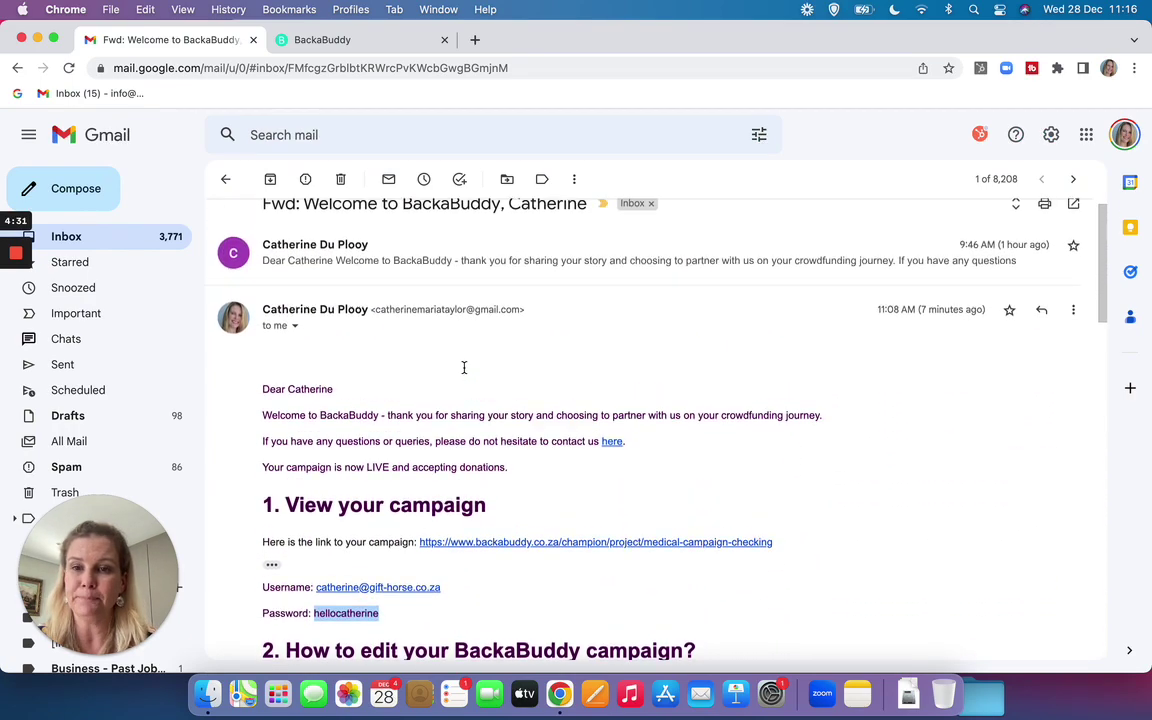
drag(302, 224, 503, 241)
Scroll through the email's campaign link, login details, editing, payout and fees sections
scroll(419, 298, down, 3)
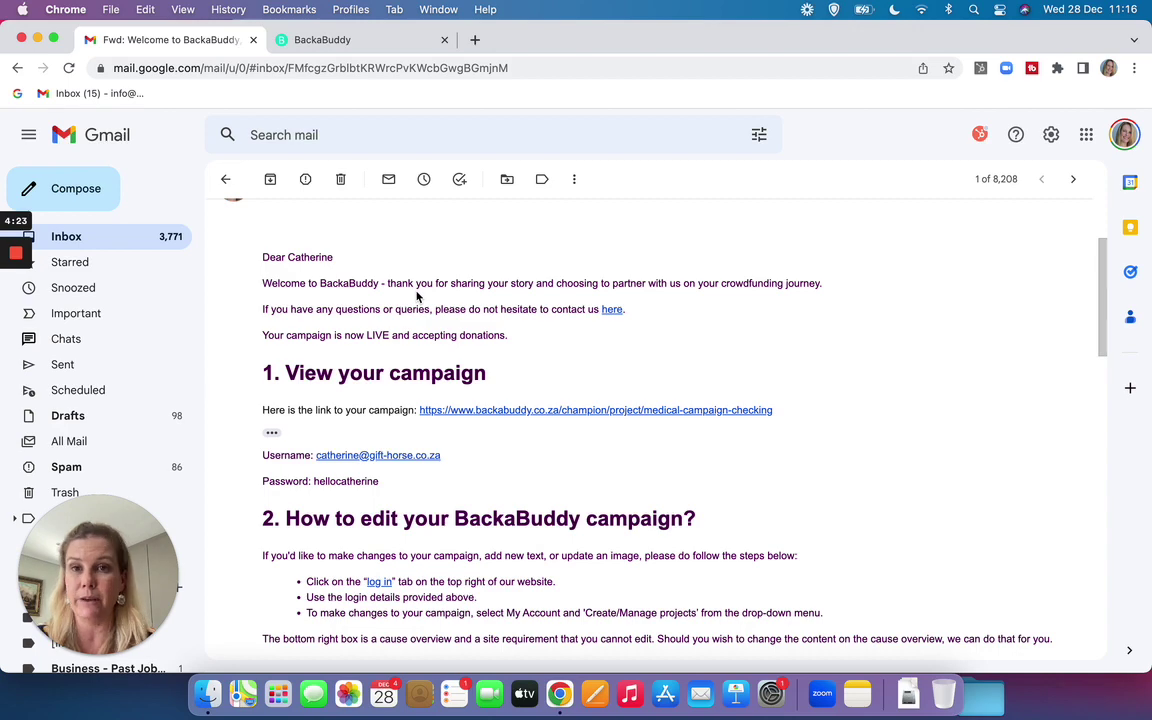
scroll(686, 416, down, 1)
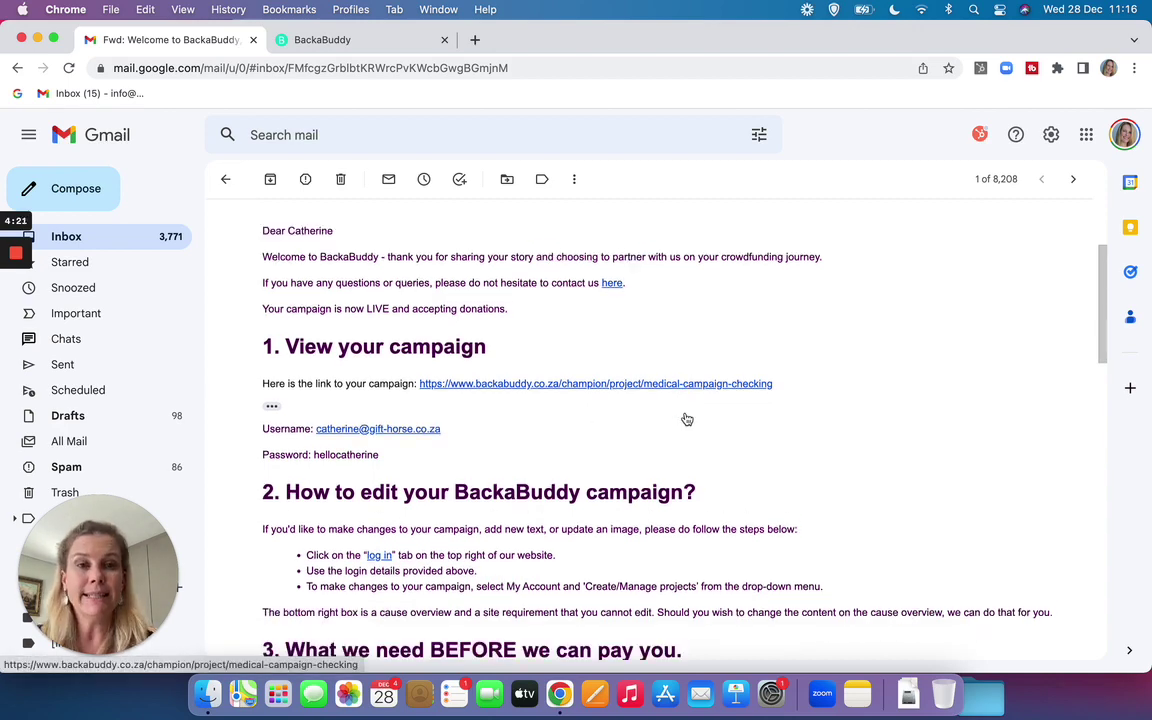
scroll(687, 418, down, 3)
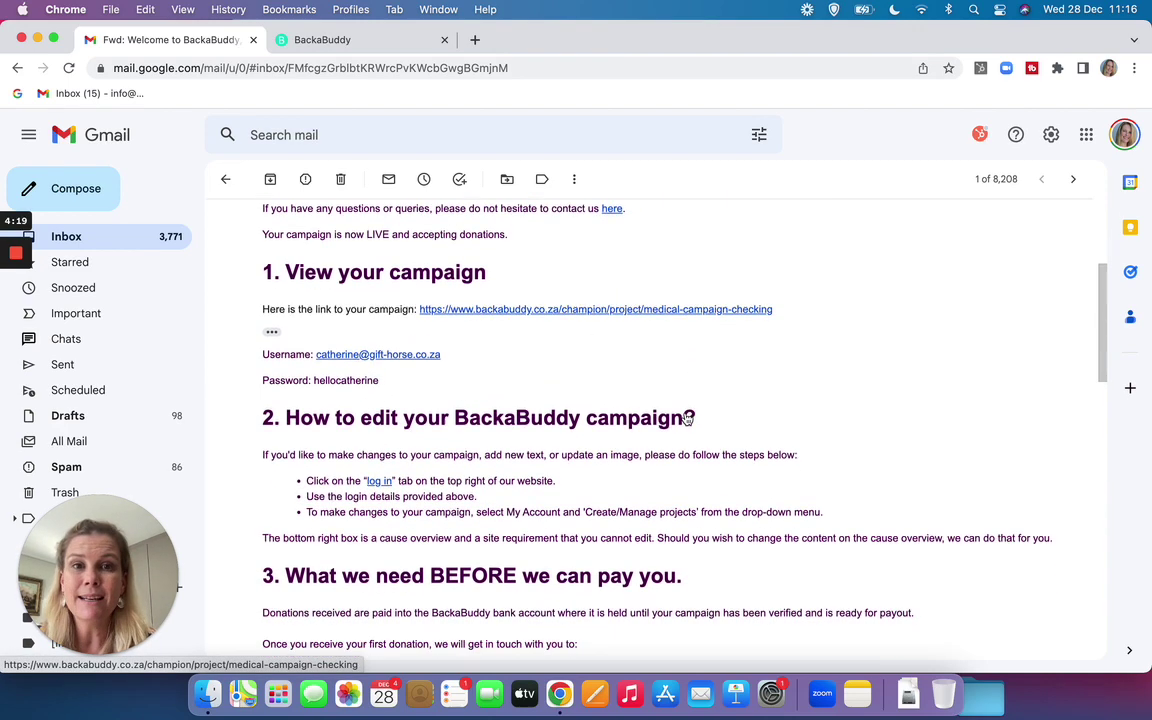
scroll(687, 418, down, 5)
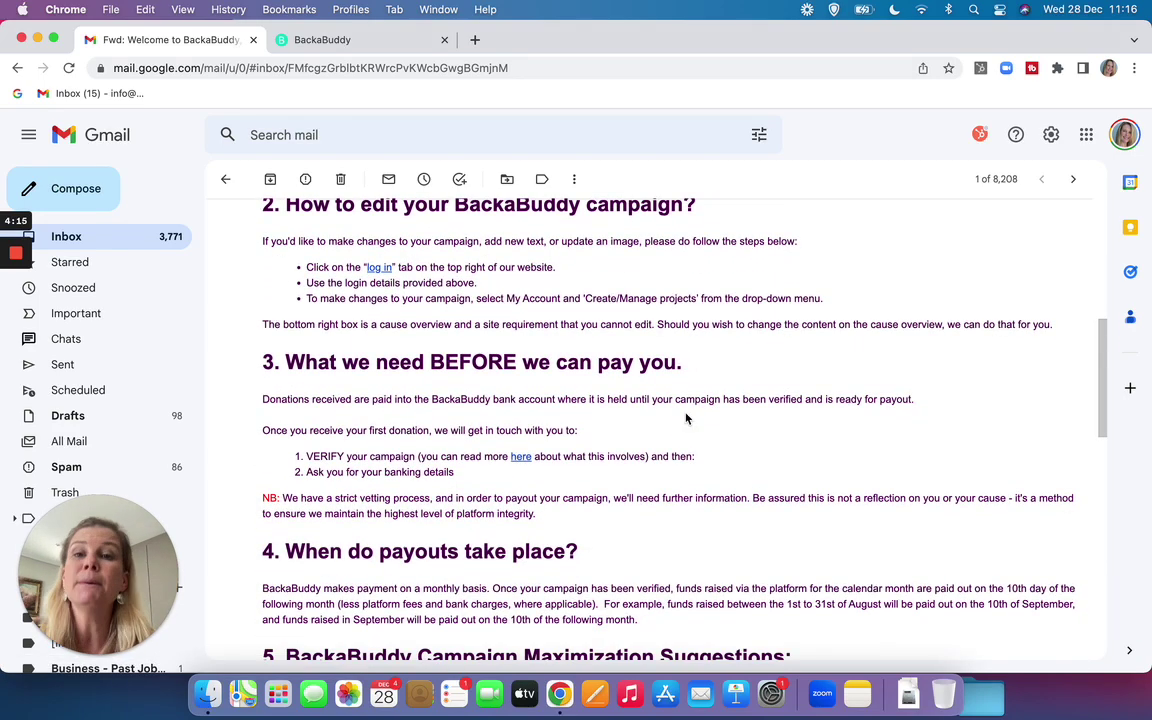
scroll(690, 450, down, 7)
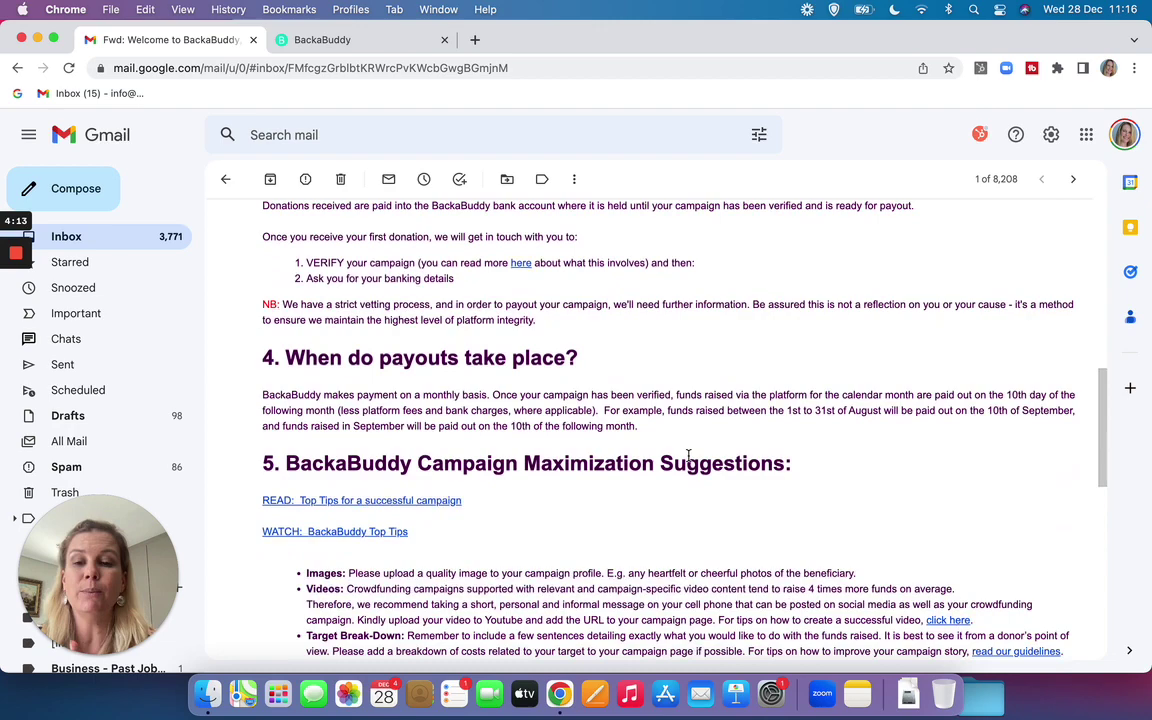
scroll(689, 460, down, 3)
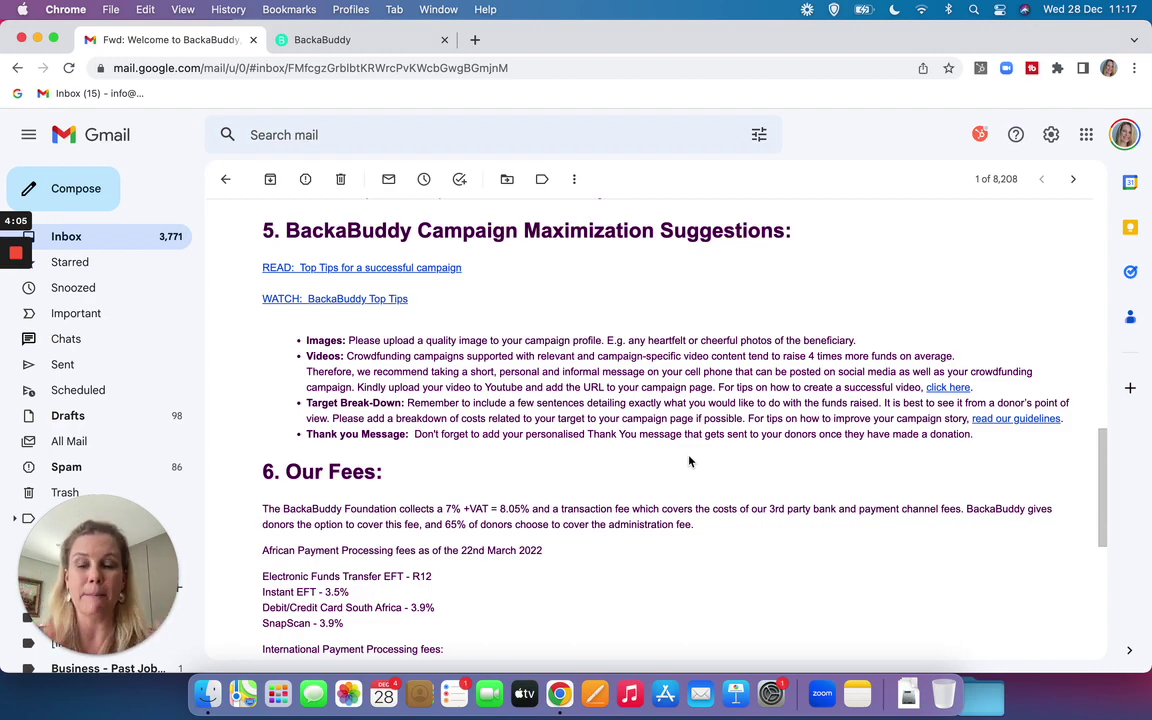
scroll(752, 362, up, 15)
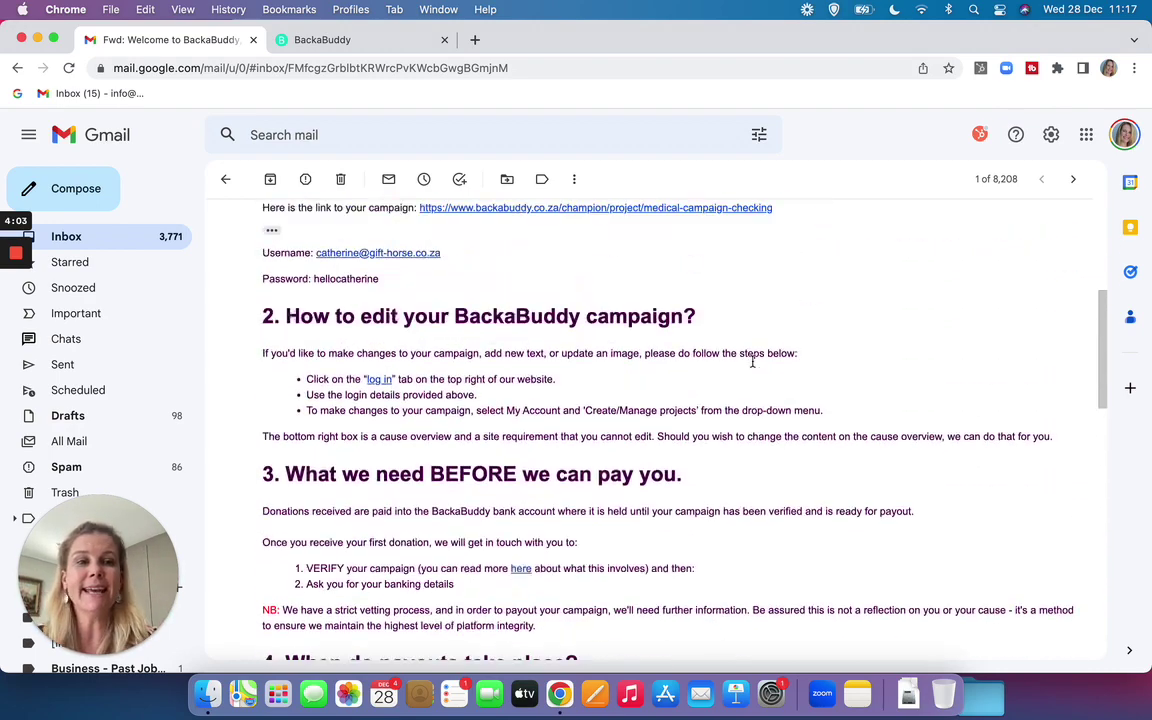
scroll(690, 256, down, 5)
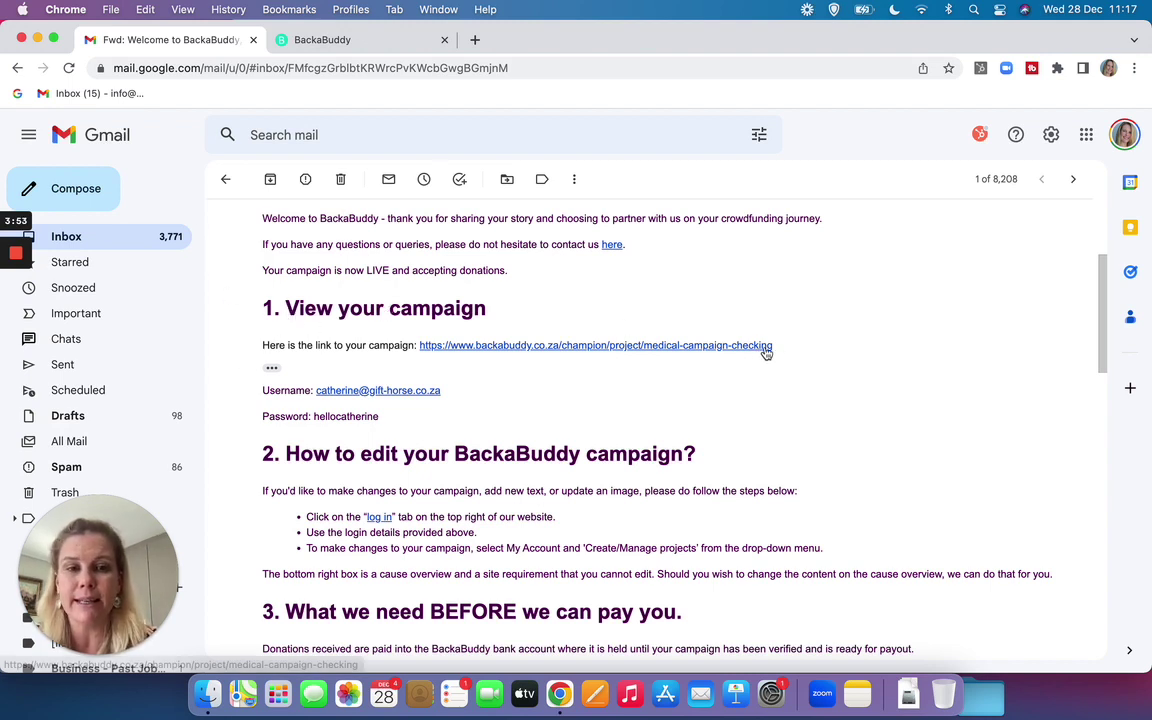
Open the email's campaign link in a new tab and review its R 20 000.00 target
drag(773, 345, 424, 345)
key(super+c)
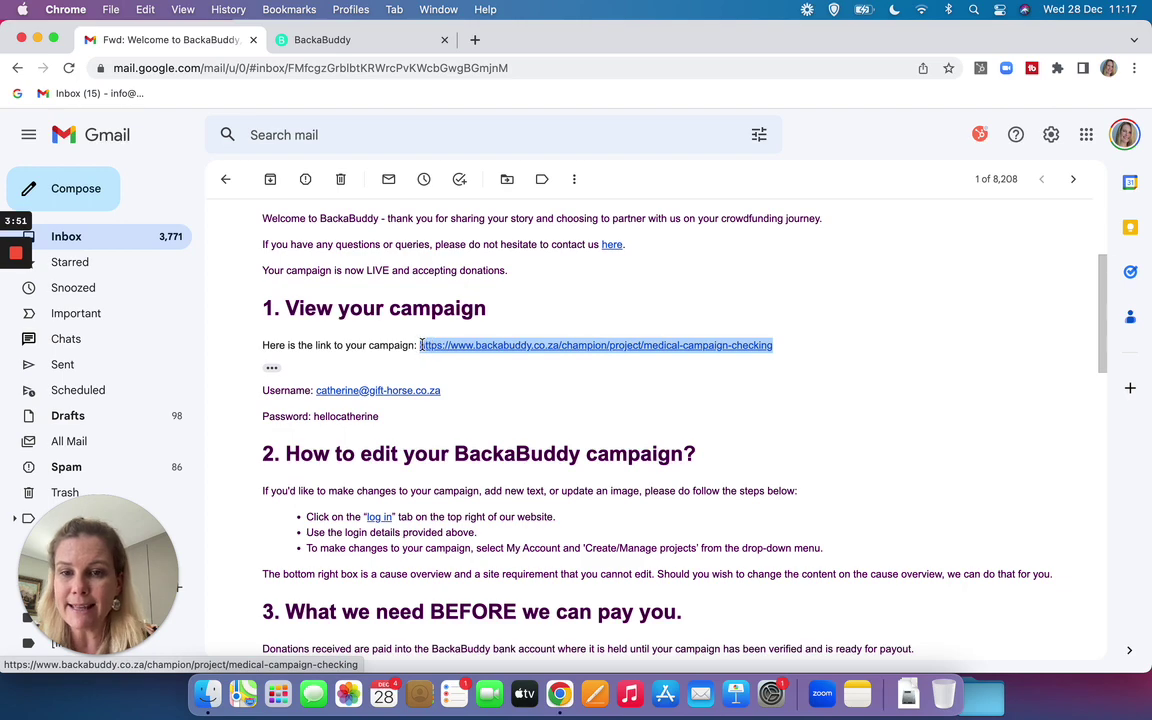
click(475, 40)
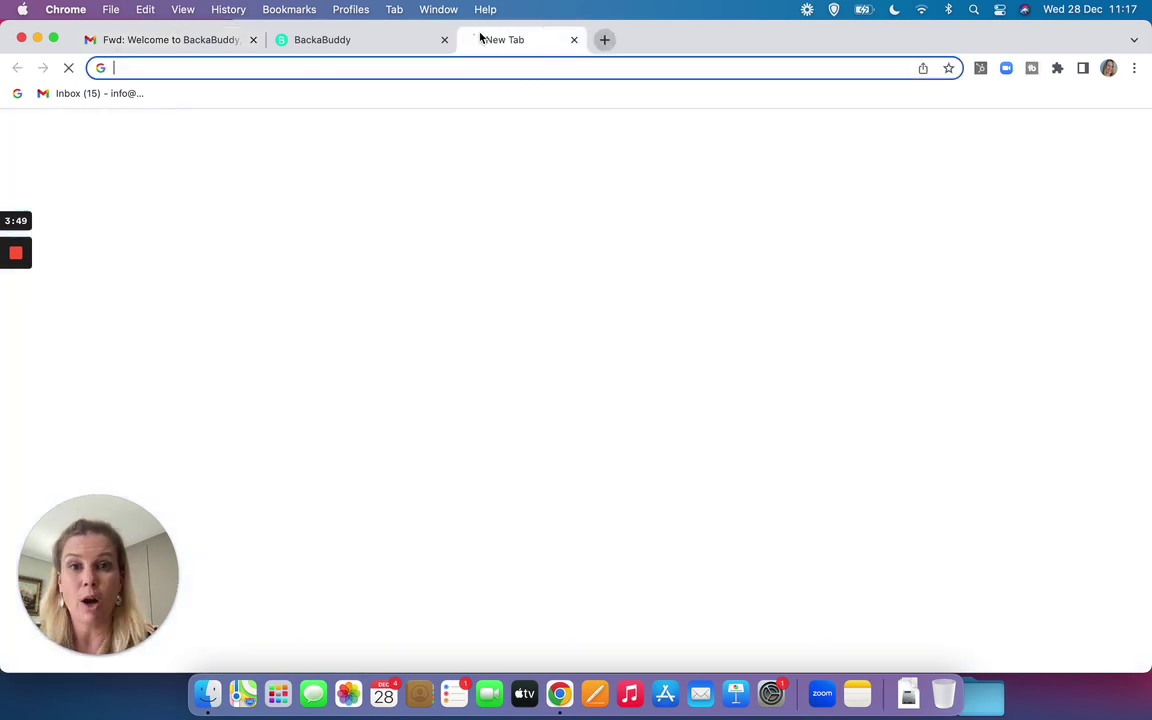
key(super+v)
key(Return)
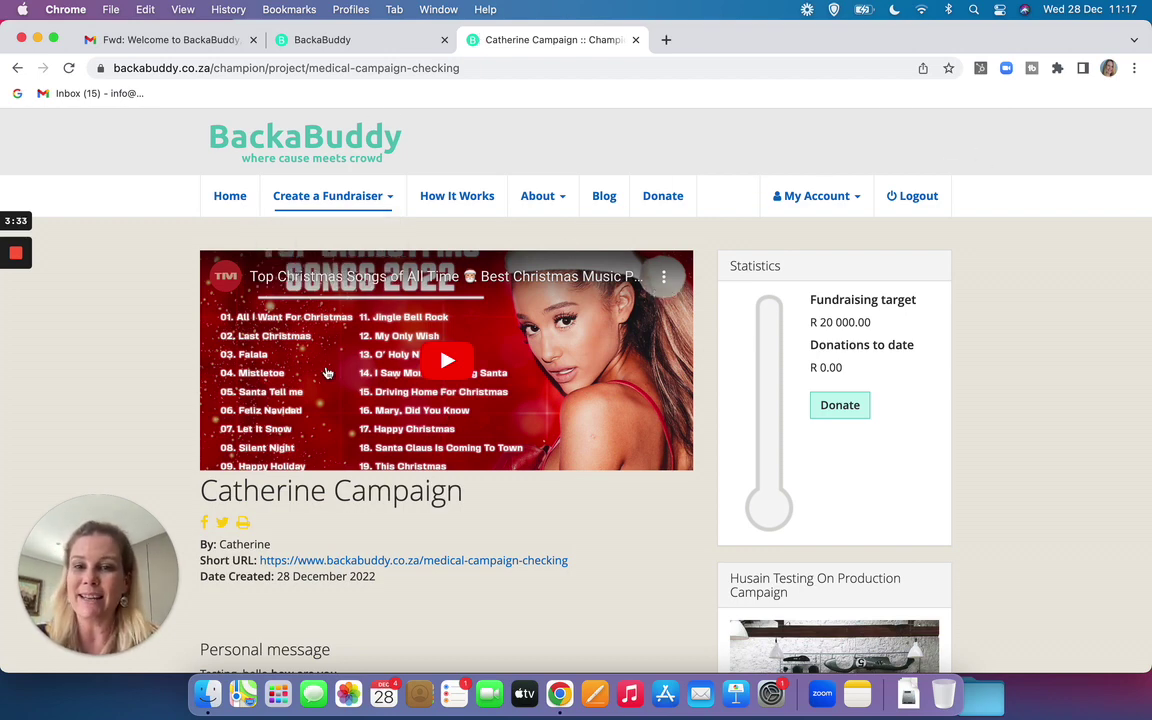
scroll(327, 370, down, 5)
scroll(327, 372, up, 4)
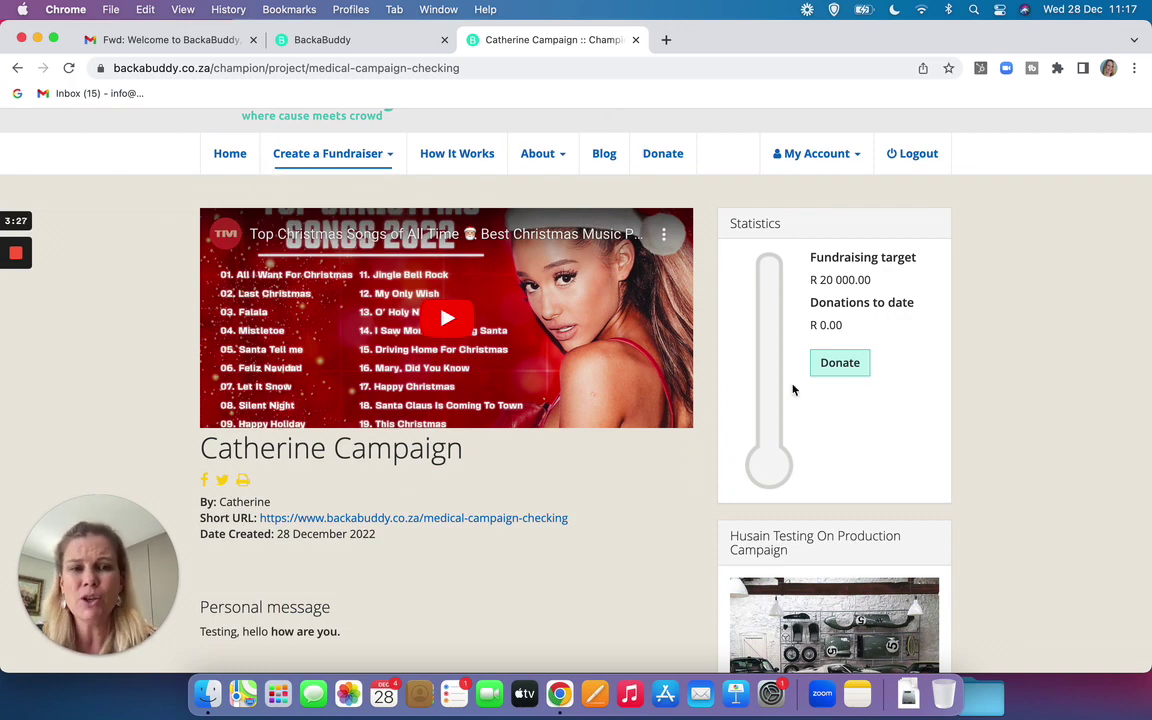
scroll(800, 370, down, 3)
scroll(816, 356, up, 4)
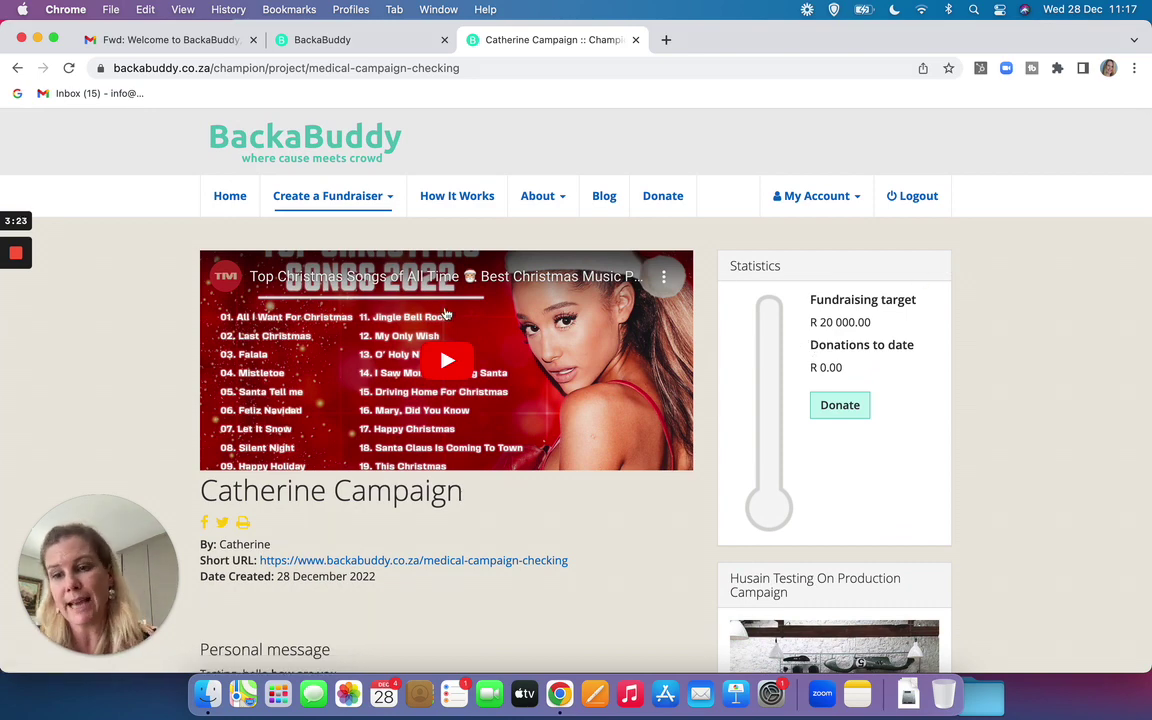
click(899, 198)
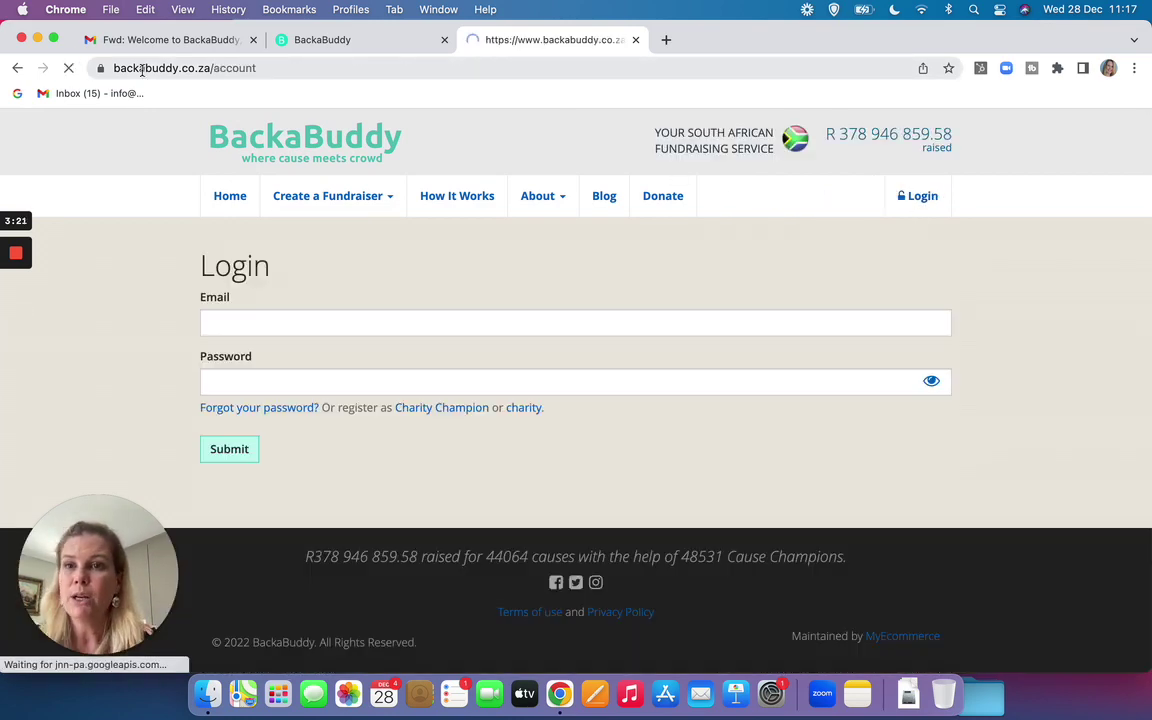
click(190, 40)
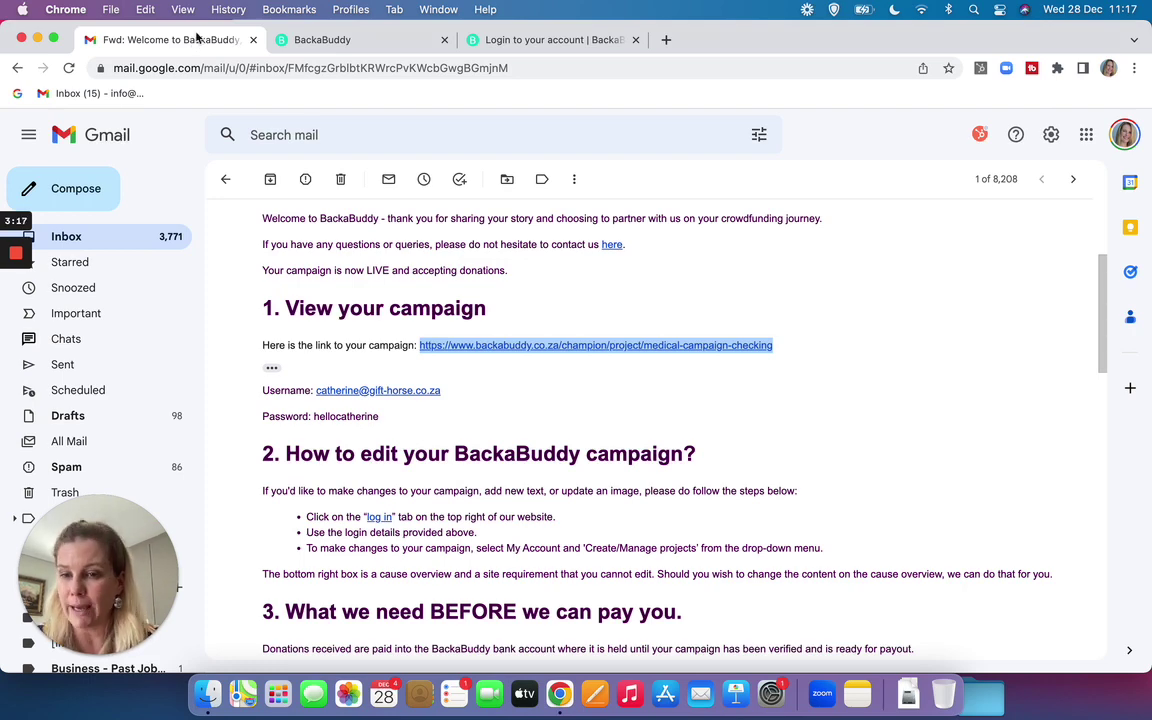
click(372, 40)
click(397, 66)
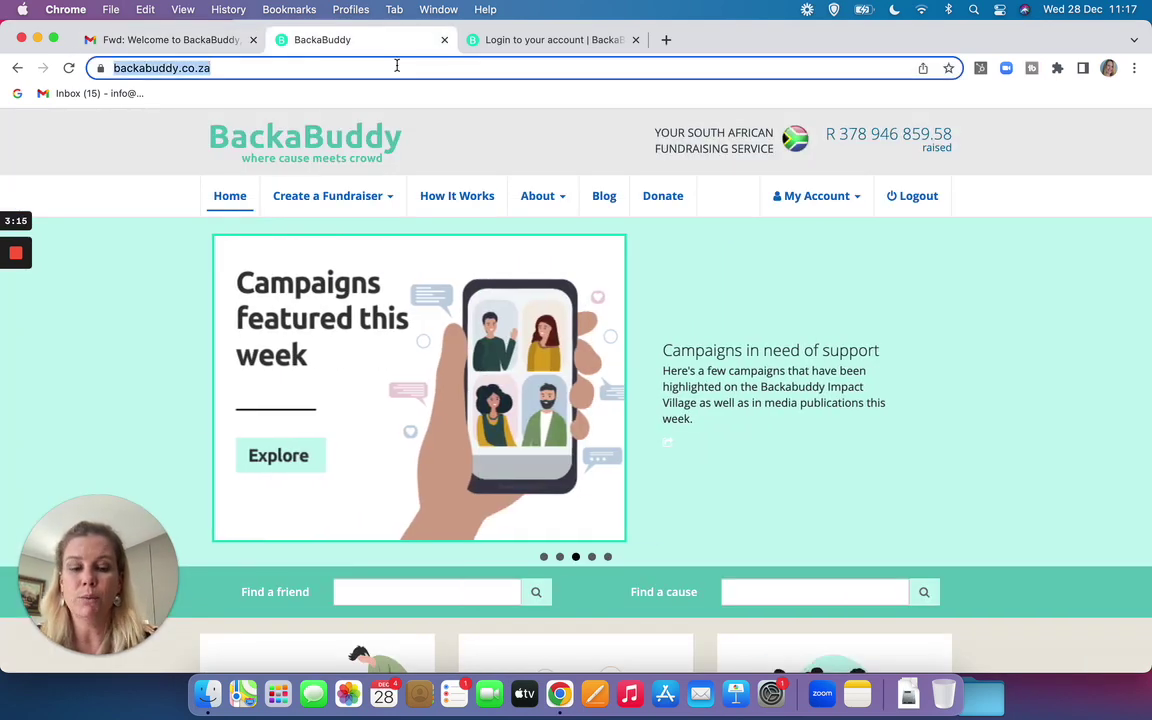
text(www.backabuddy.coz)
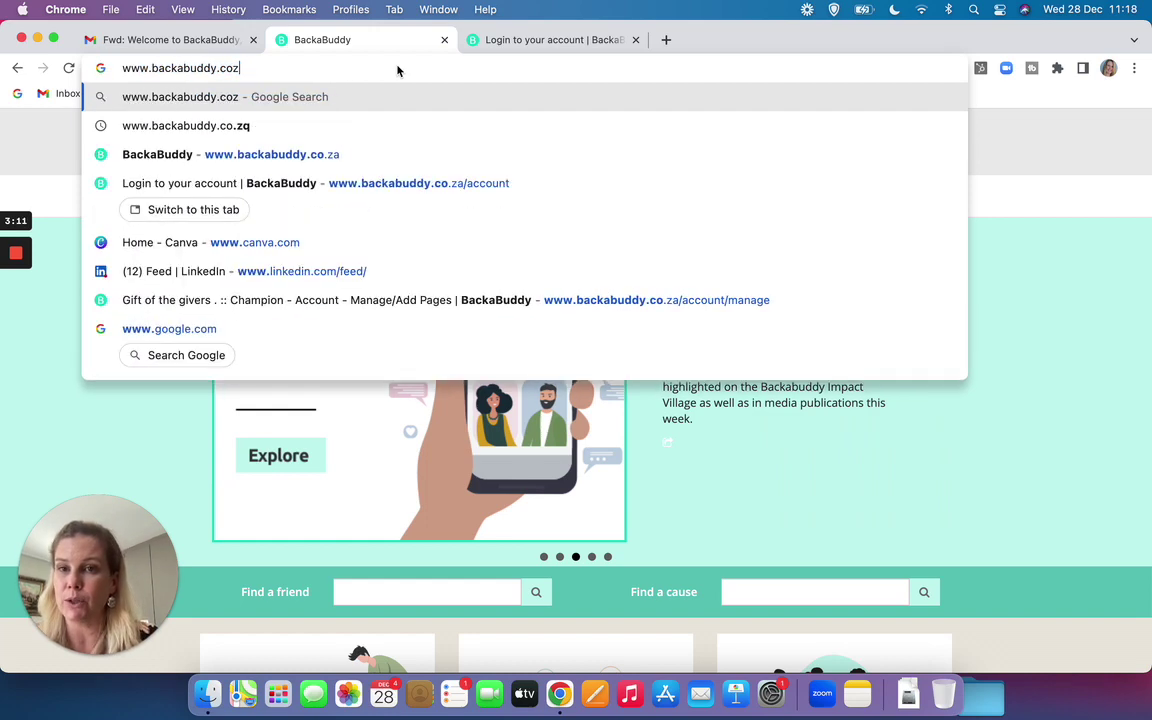
key(BackSpace)
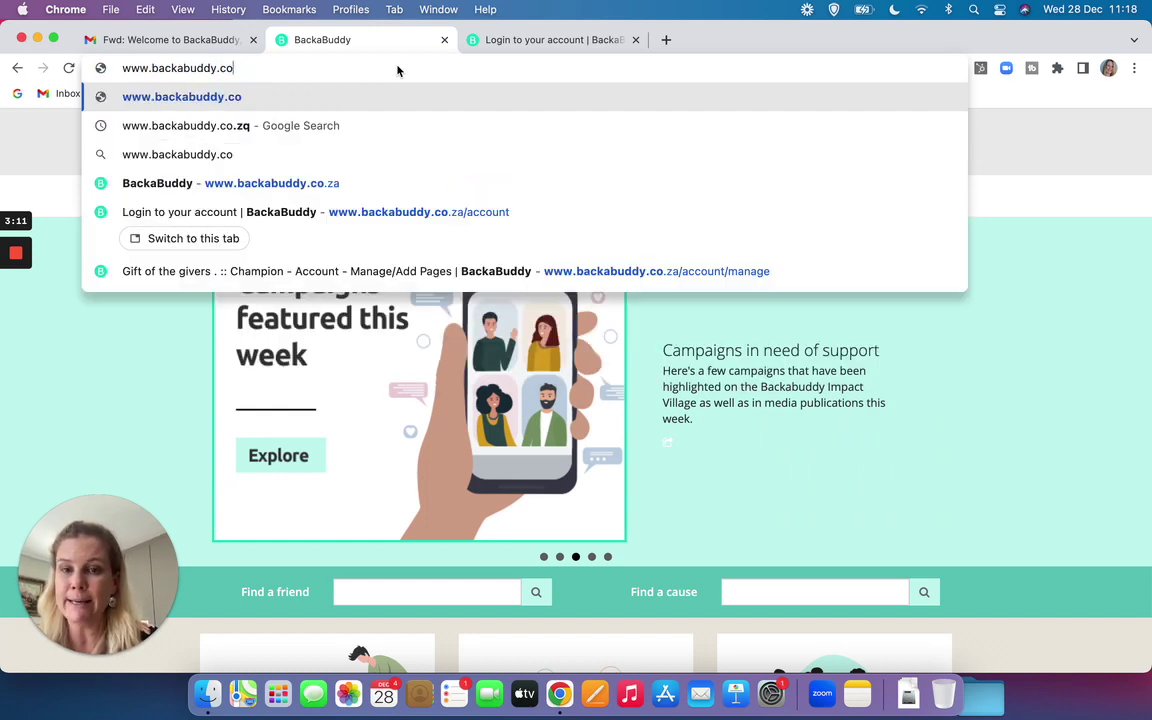
text(.z)
key(Return)
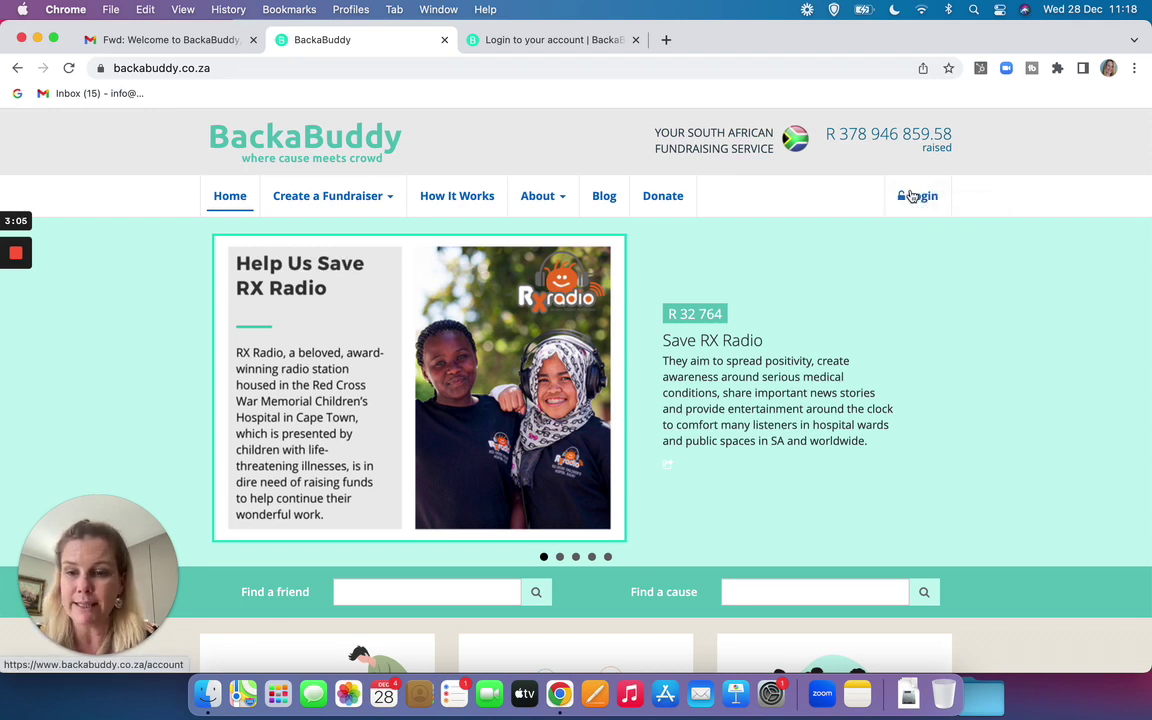
Open the login page and paste the account email copied from the welcome email
click(911, 196)
click(160, 40)
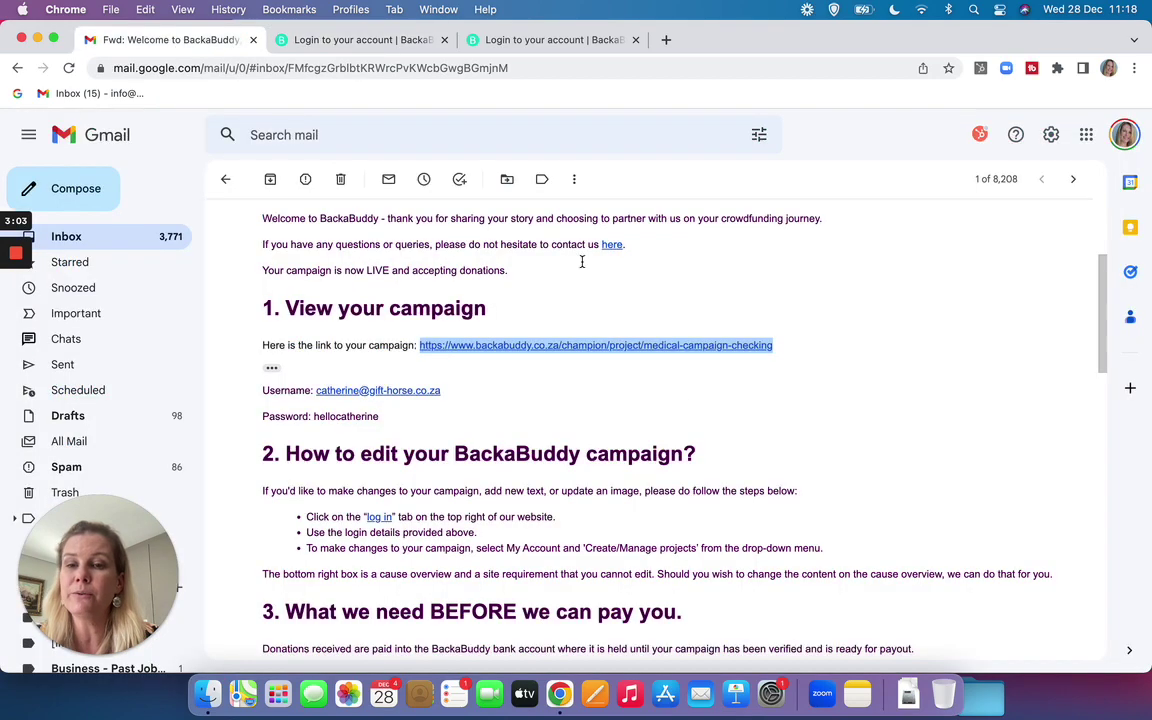
drag(442, 391, 319, 394)
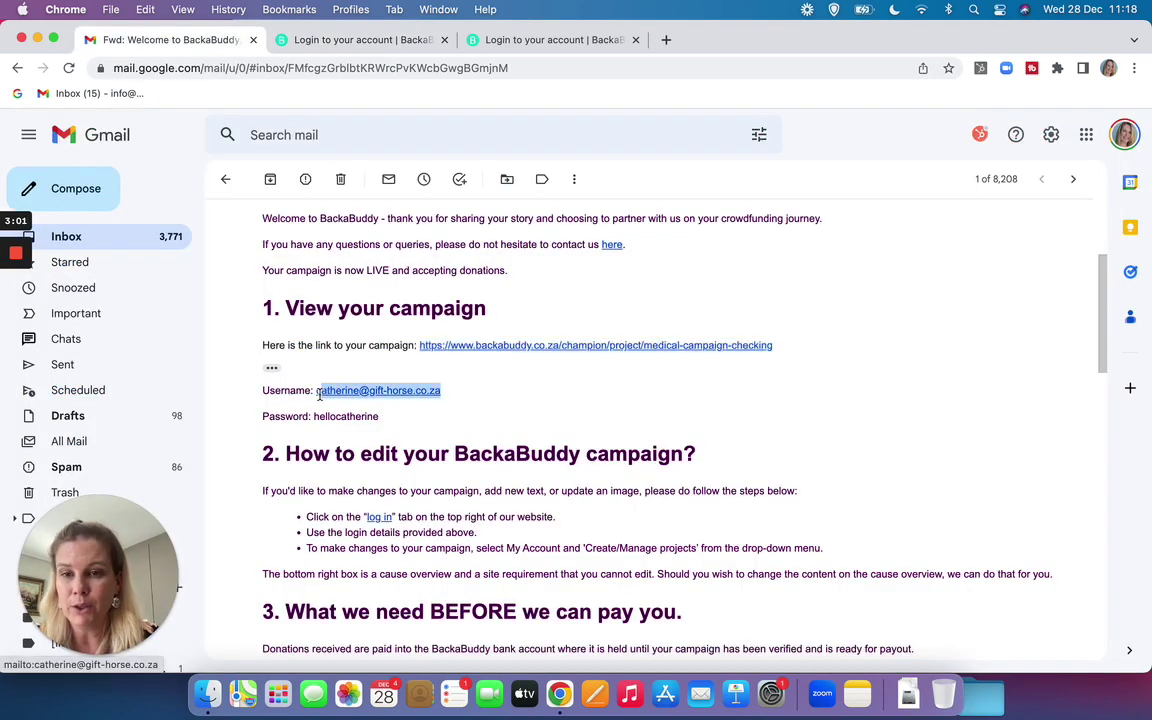
key(super+c)
click(500, 40)
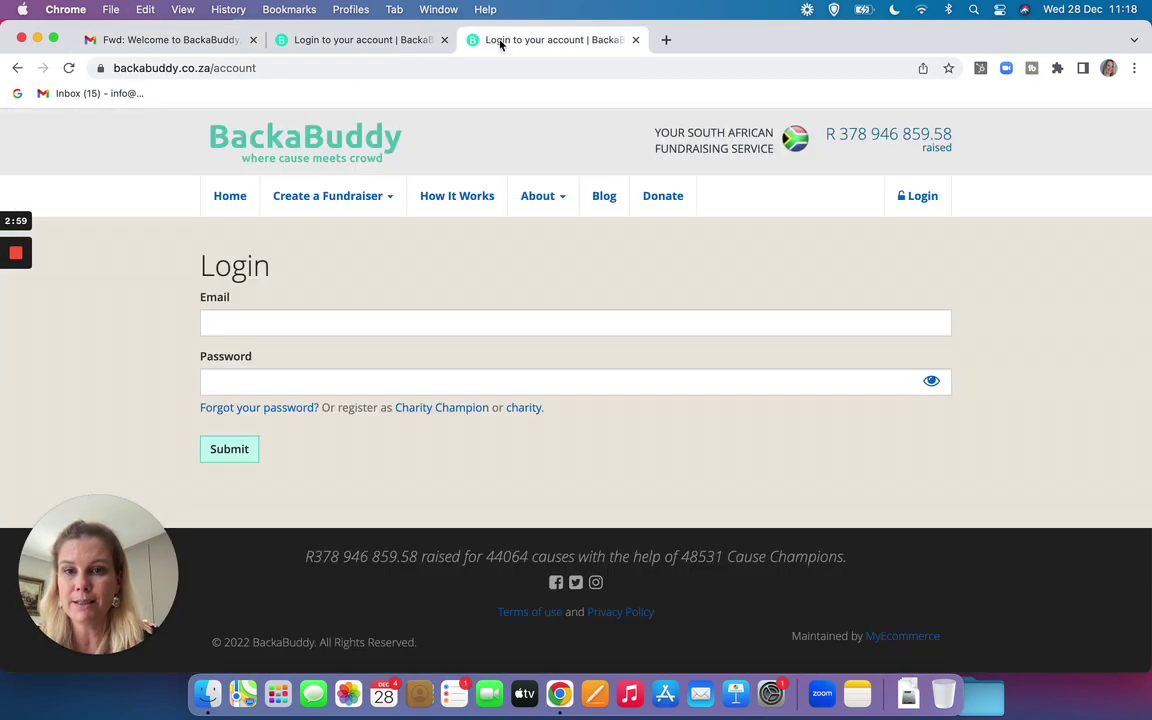
click(257, 320)
key(super+v)
Copy the account password from the welcome email into the login Password field
key(super+1)
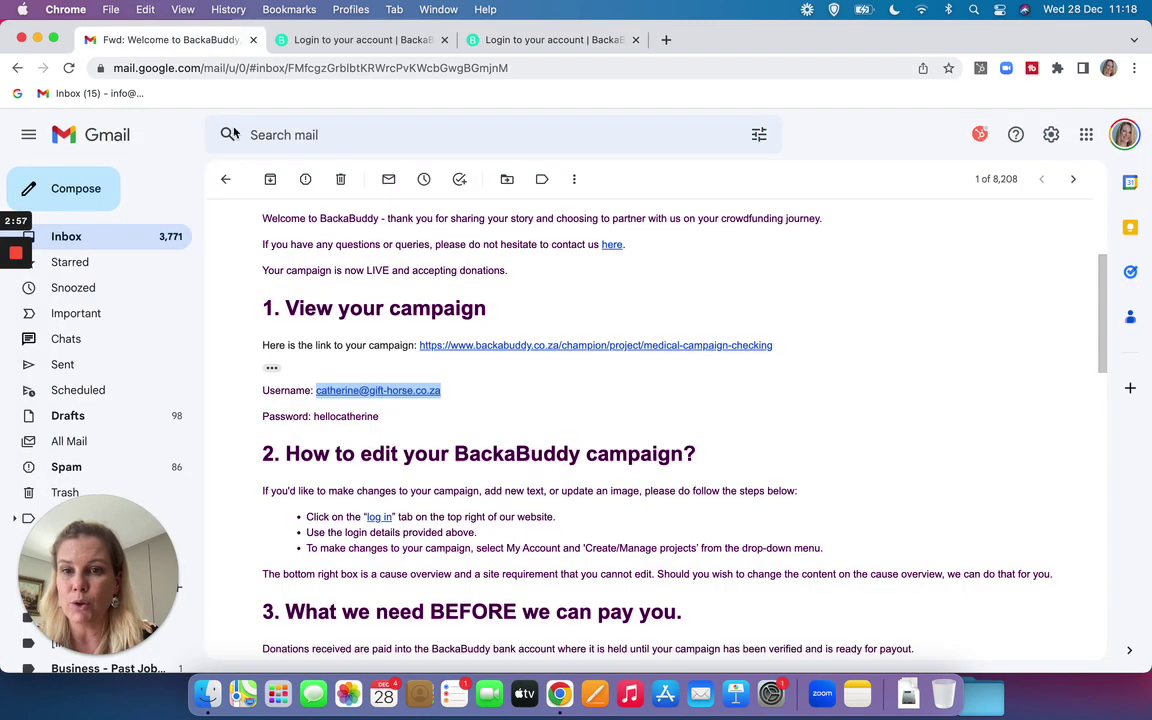
drag(389, 419, 313, 417)
key(super+c)
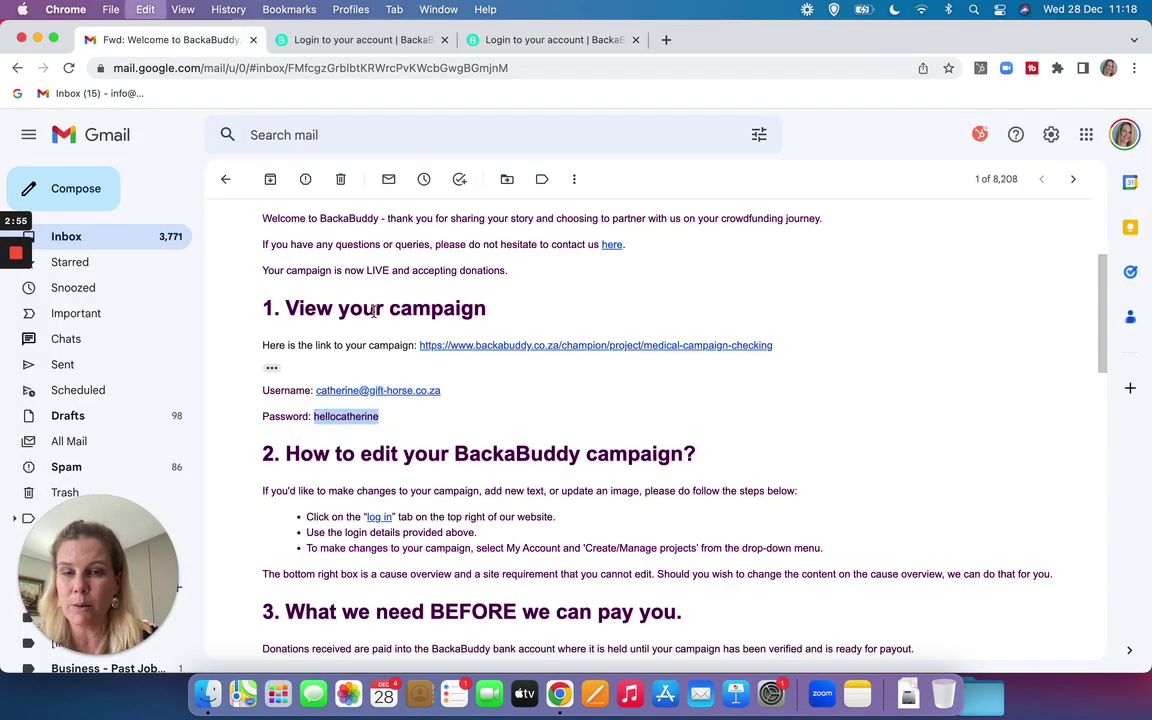
click(520, 40)
click(280, 388)
key(super+v)
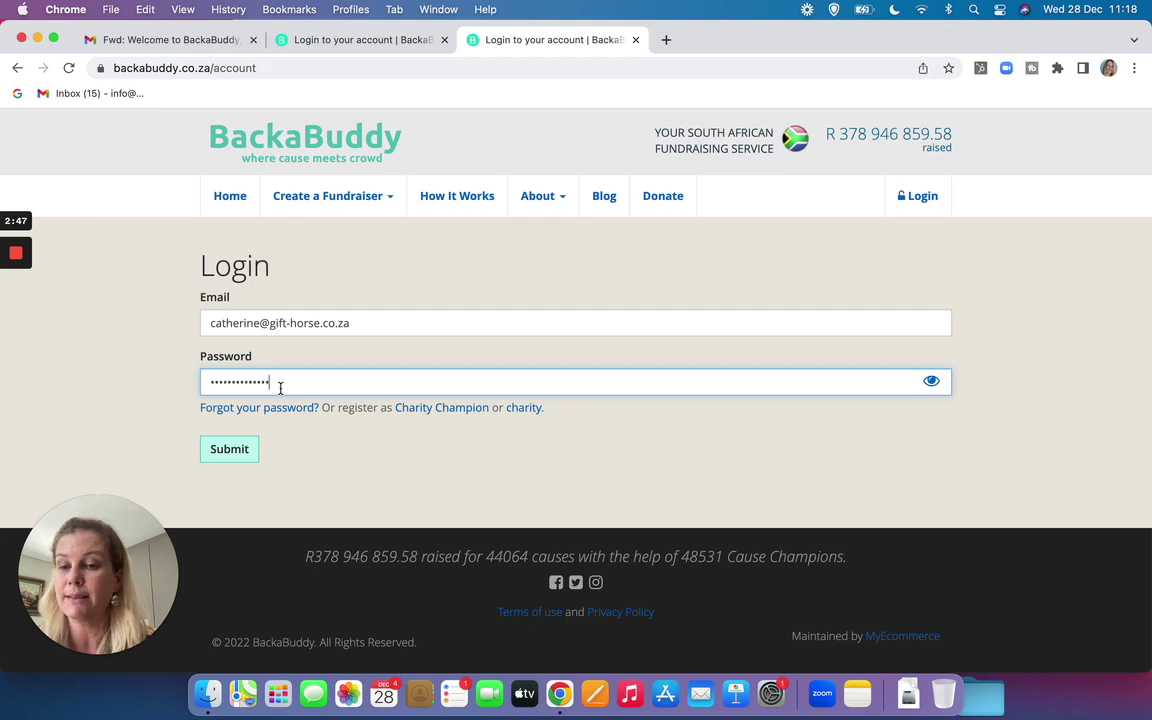
Submit the login, then go to My Account > Create/Manage Projects
click(240, 451)
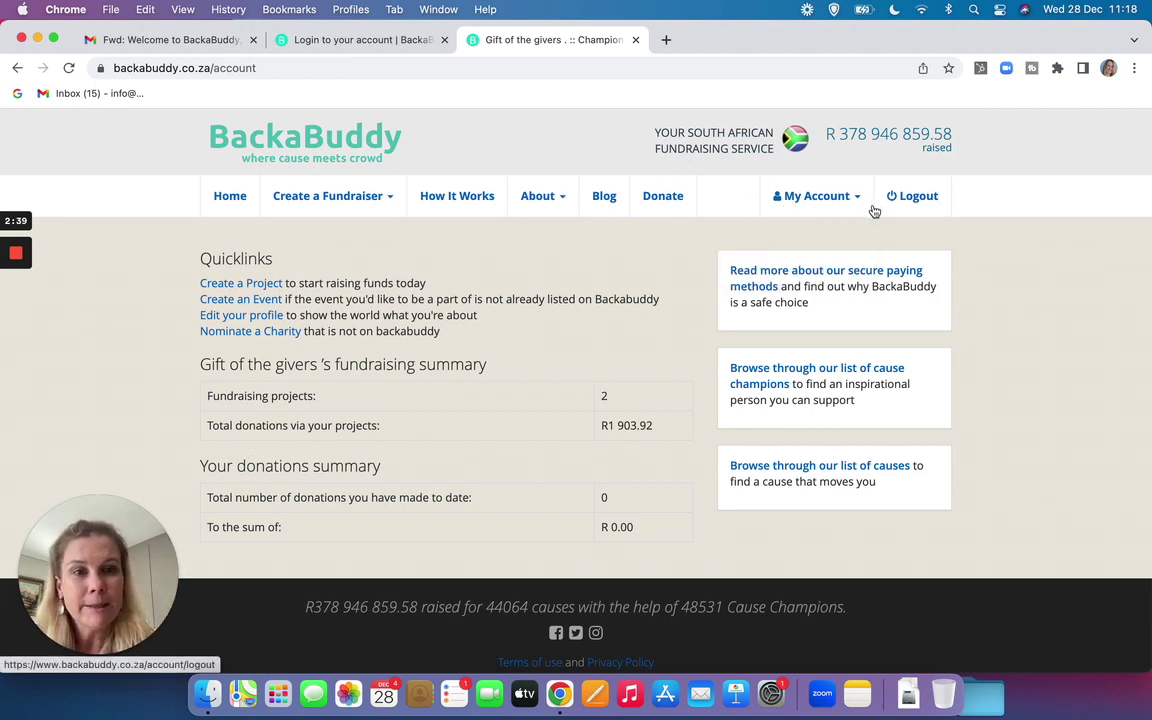
click(790, 196)
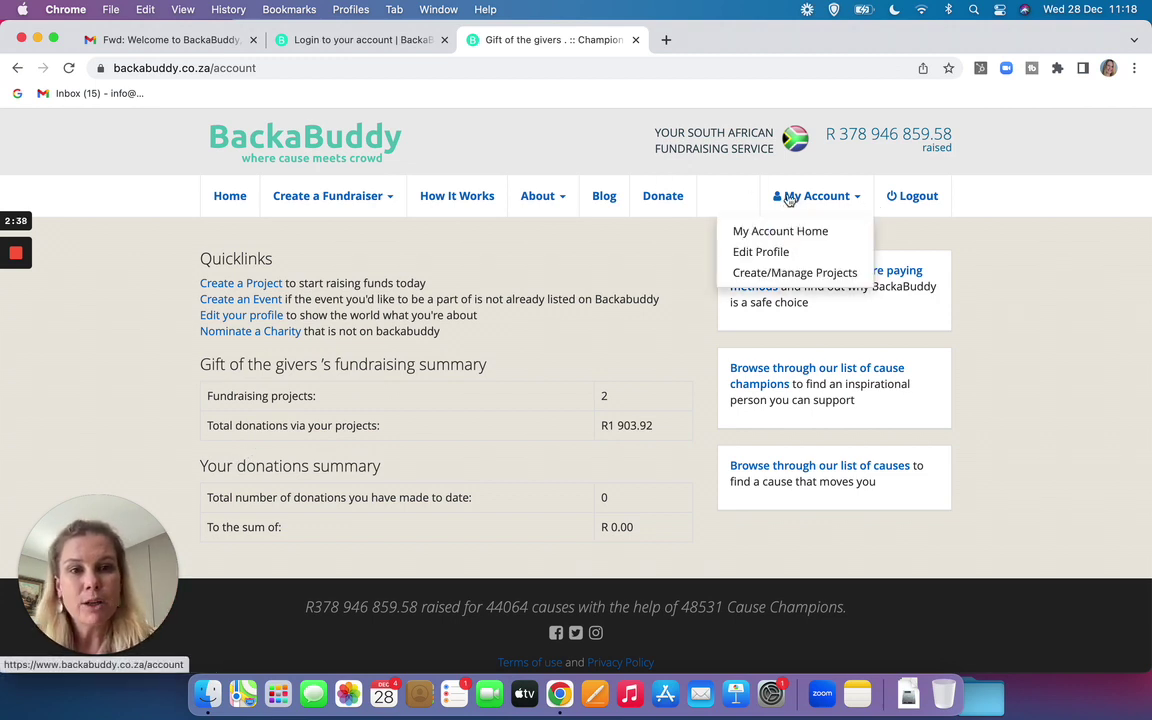
click(832, 273)
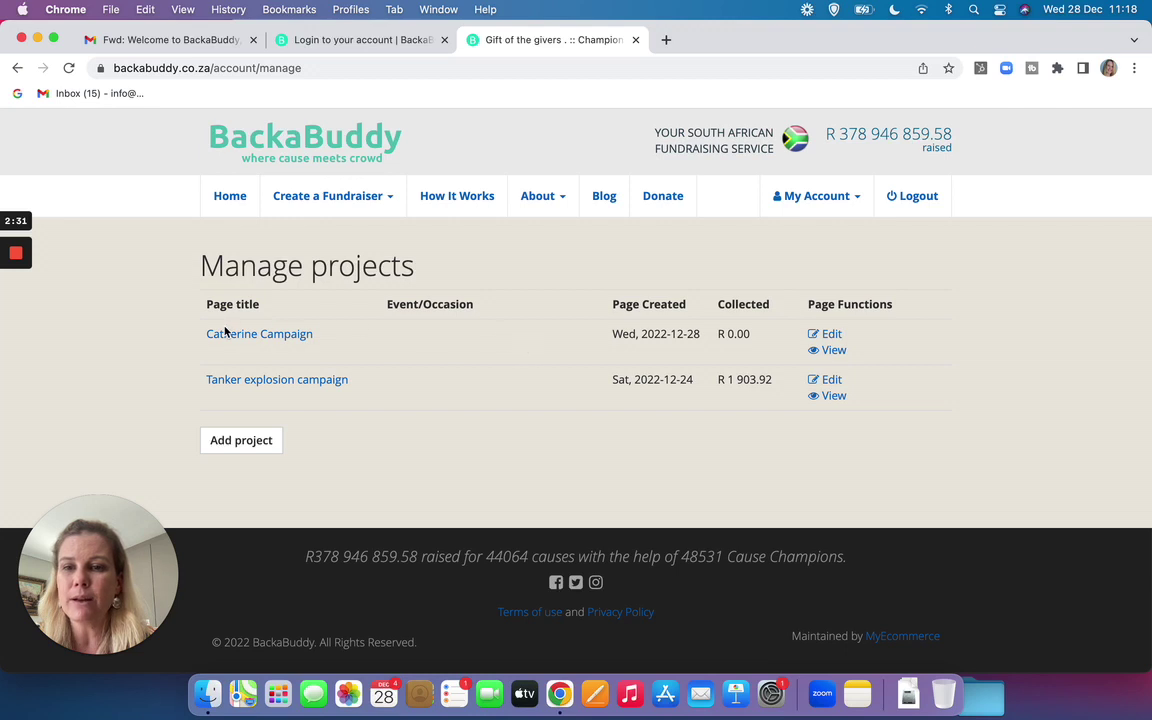
Retitle the first project as the participant's Sports Tour and set its target to 5000
click(835, 340)
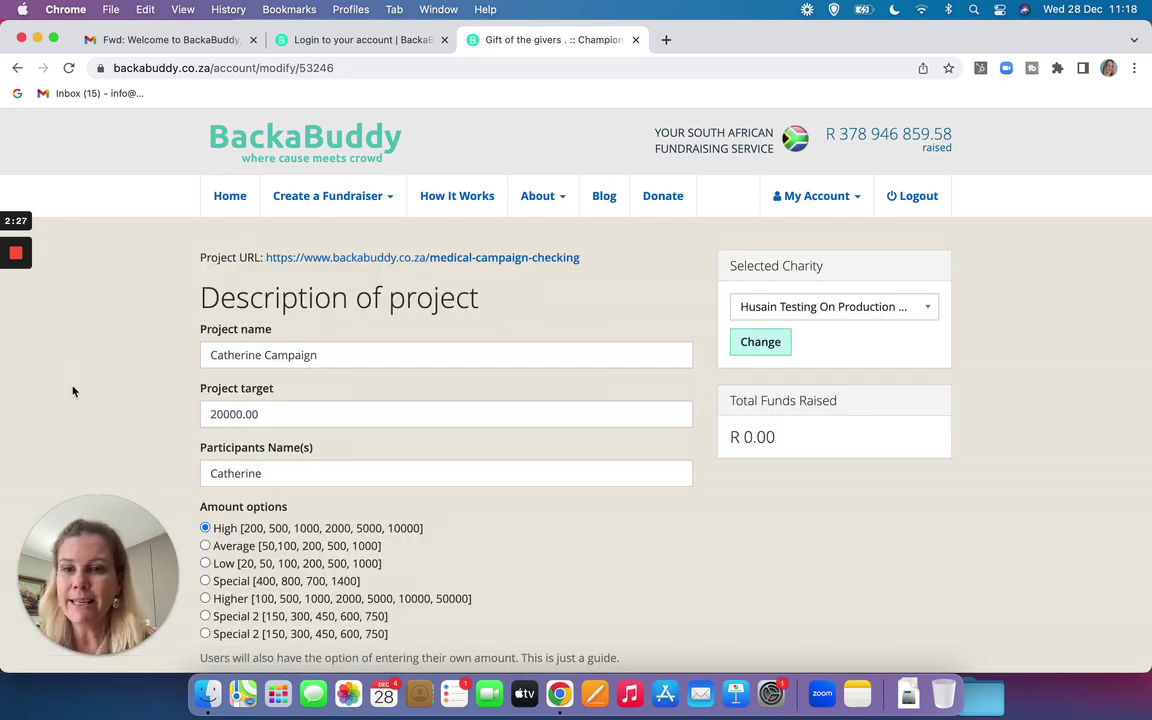
drag(377, 349, 206, 354)
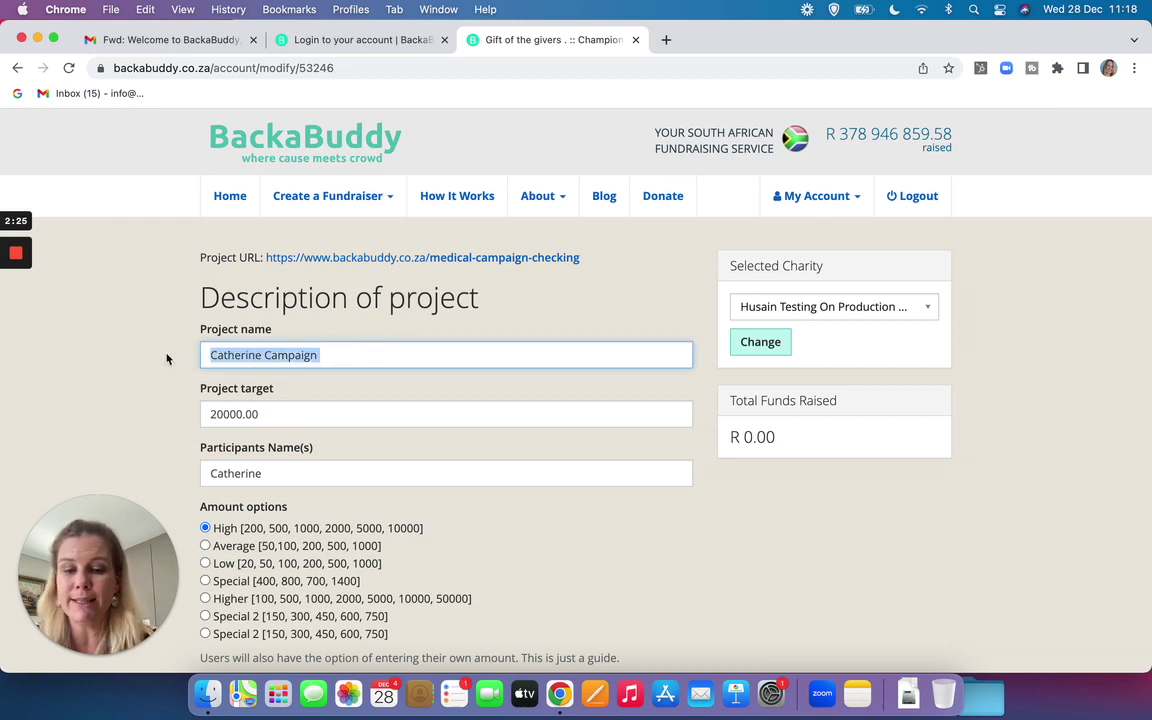
text(Catherine)
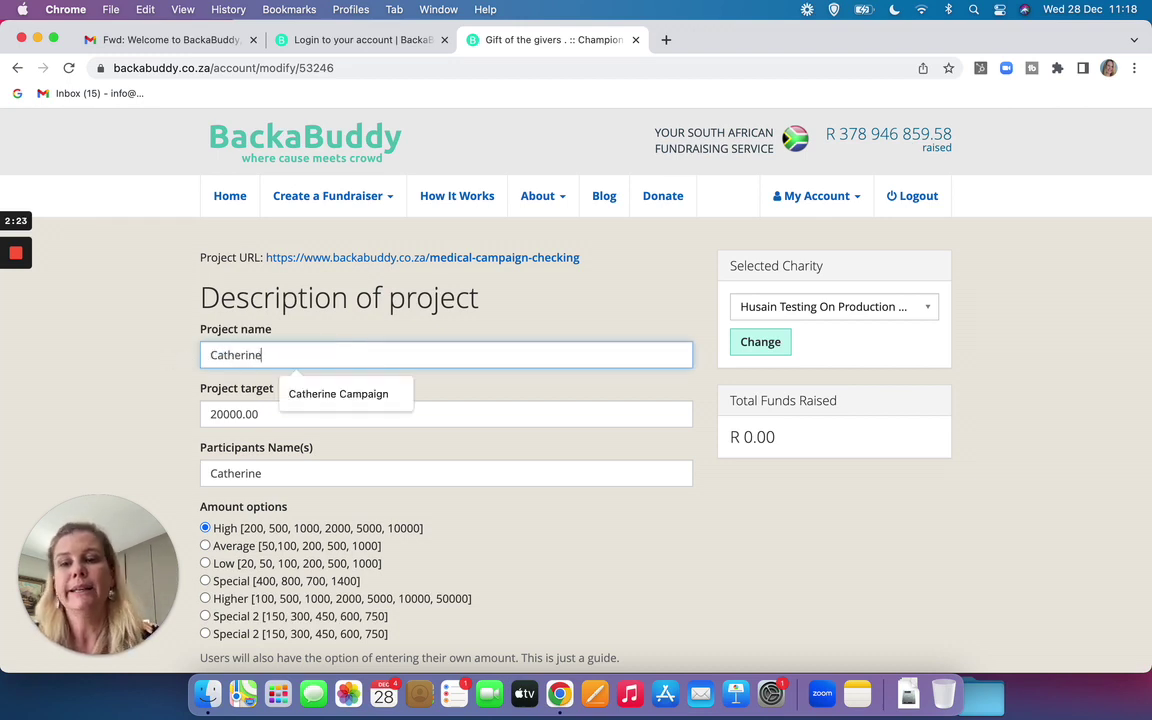
text( Du Plooy Sp)
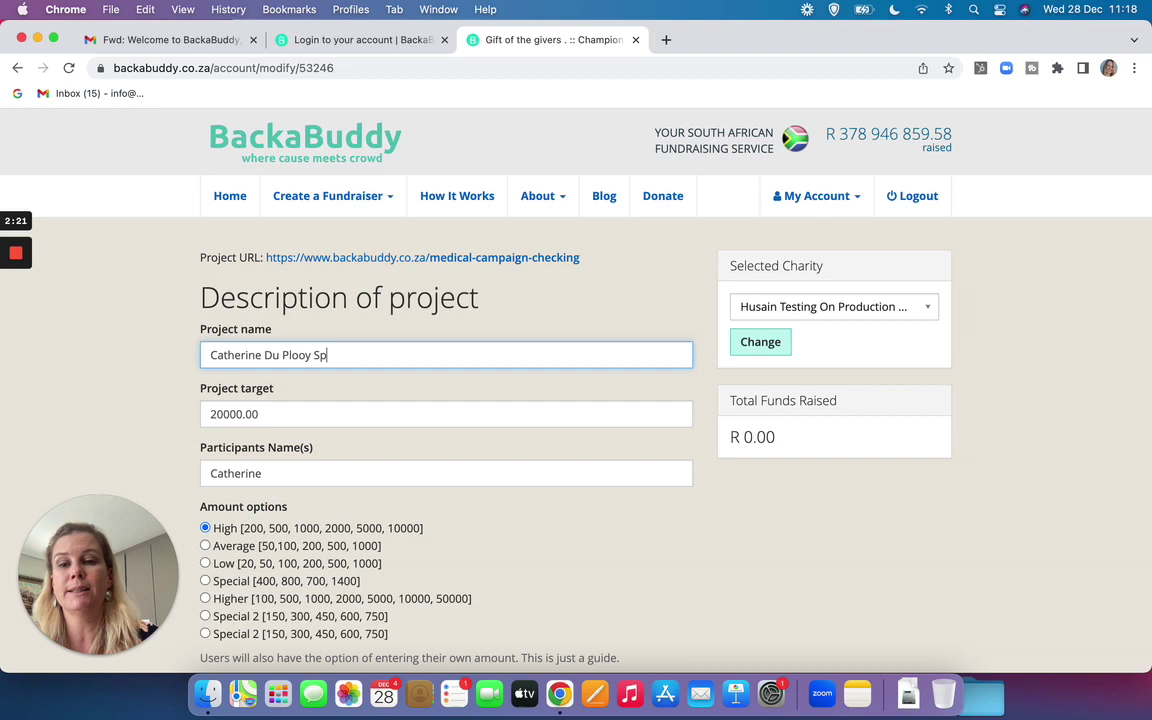
text(orts Tour)
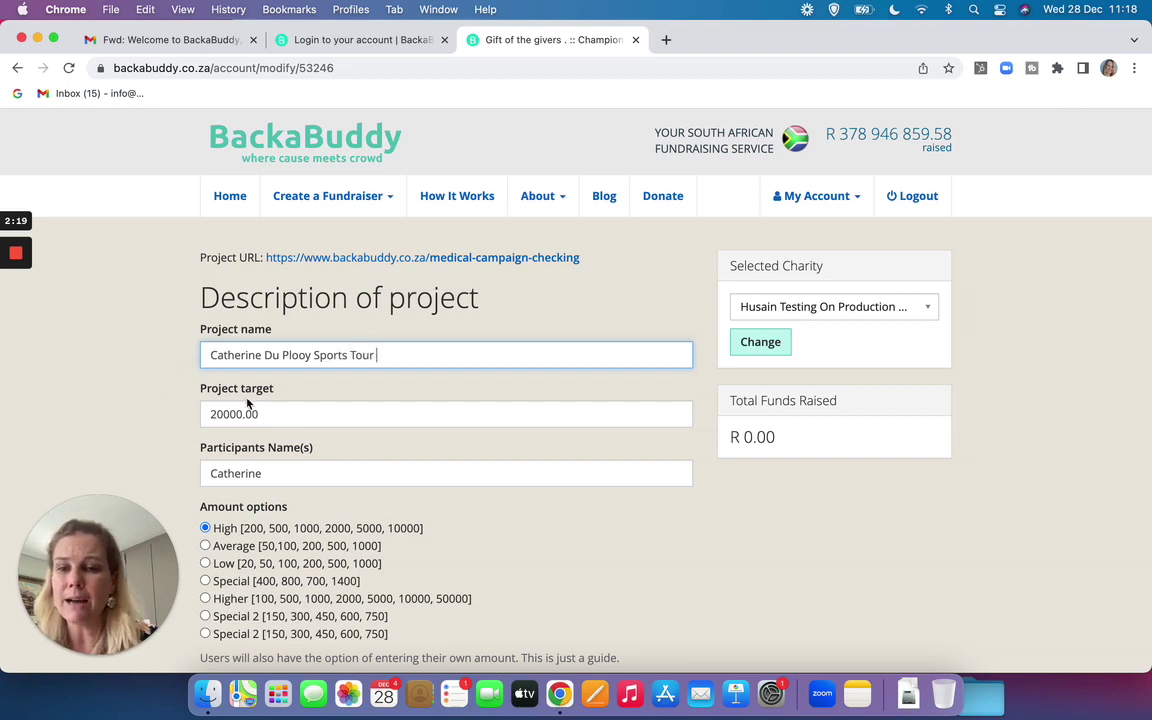
drag(278, 419, 173, 423)
text(5000)
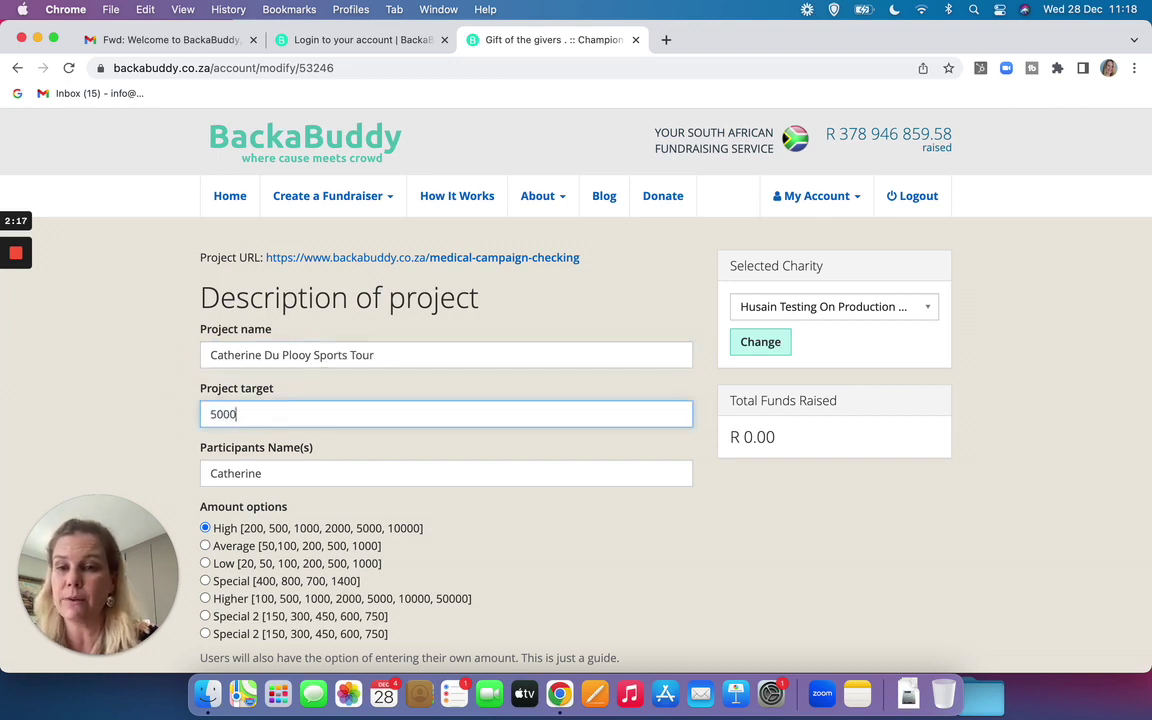
click(406, 522)
scroll(406, 522, down, 6)
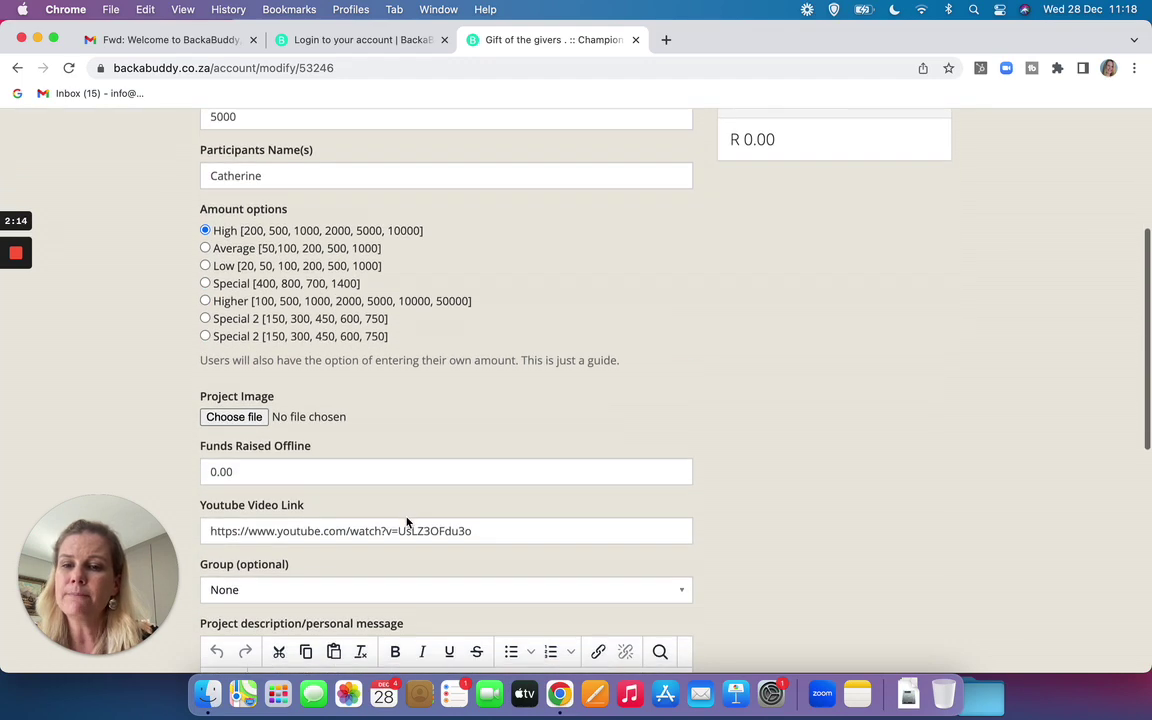
Choose download.jpg from the Desktop as the project image
click(240, 417)
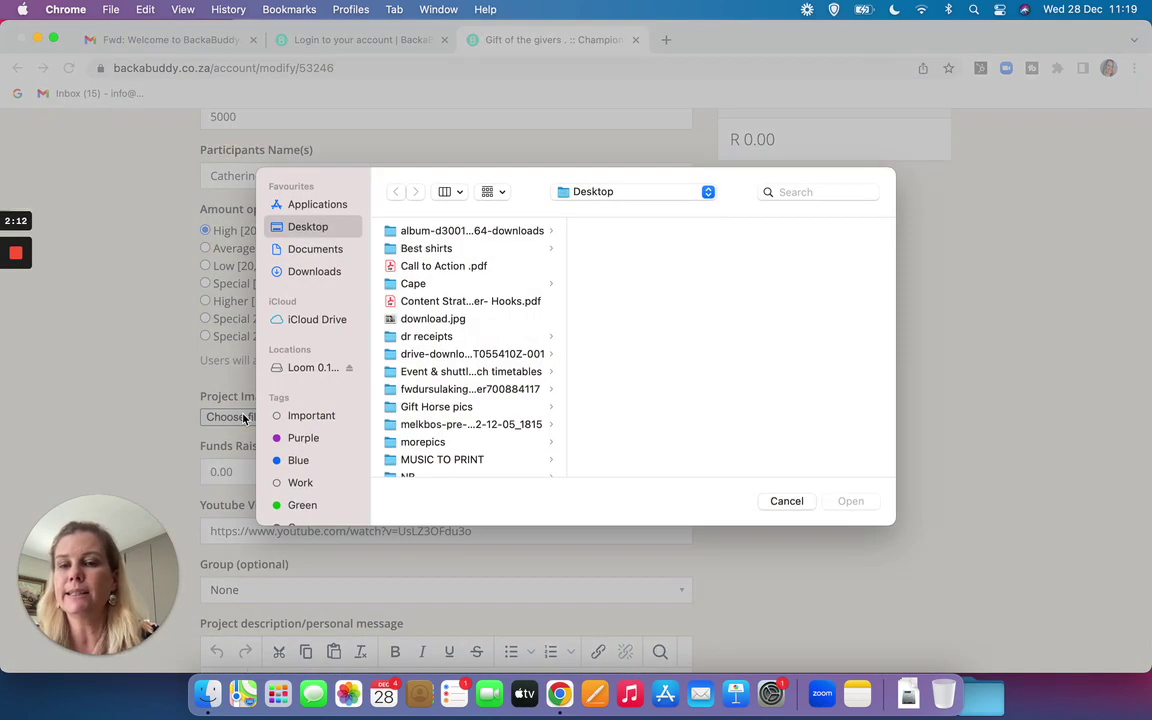
click(440, 319)
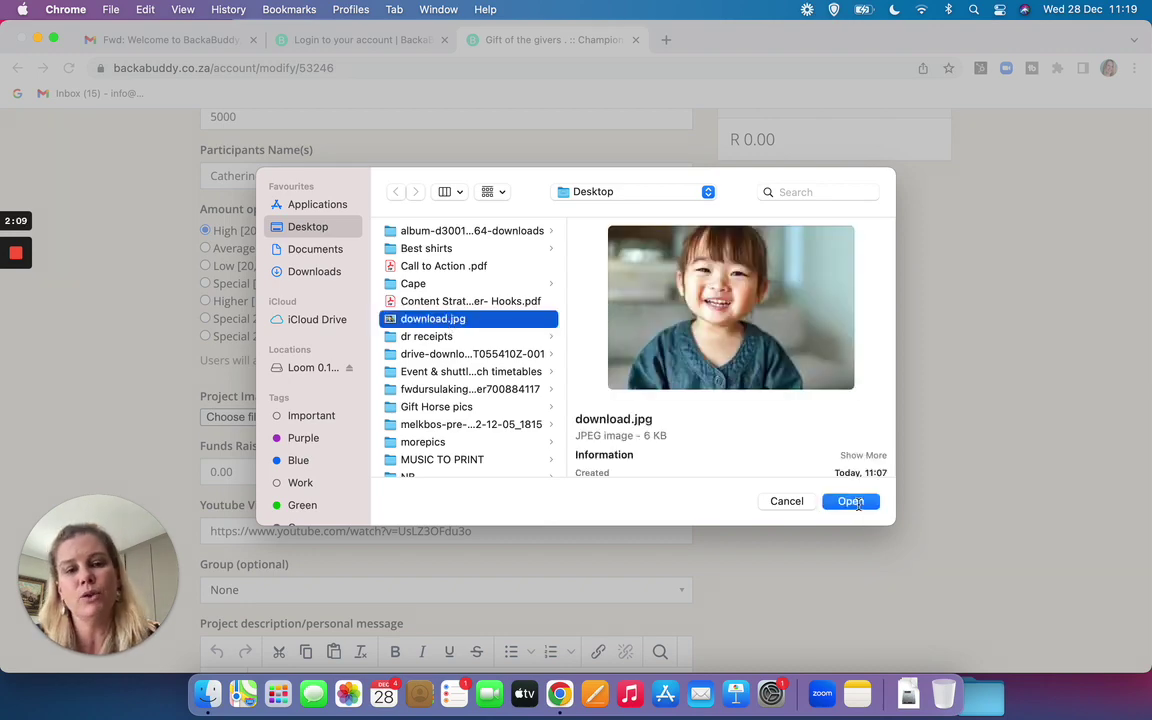
click(852, 503)
Delete the link from the YouTube video field, leaving it empty
scroll(357, 367, down, 5)
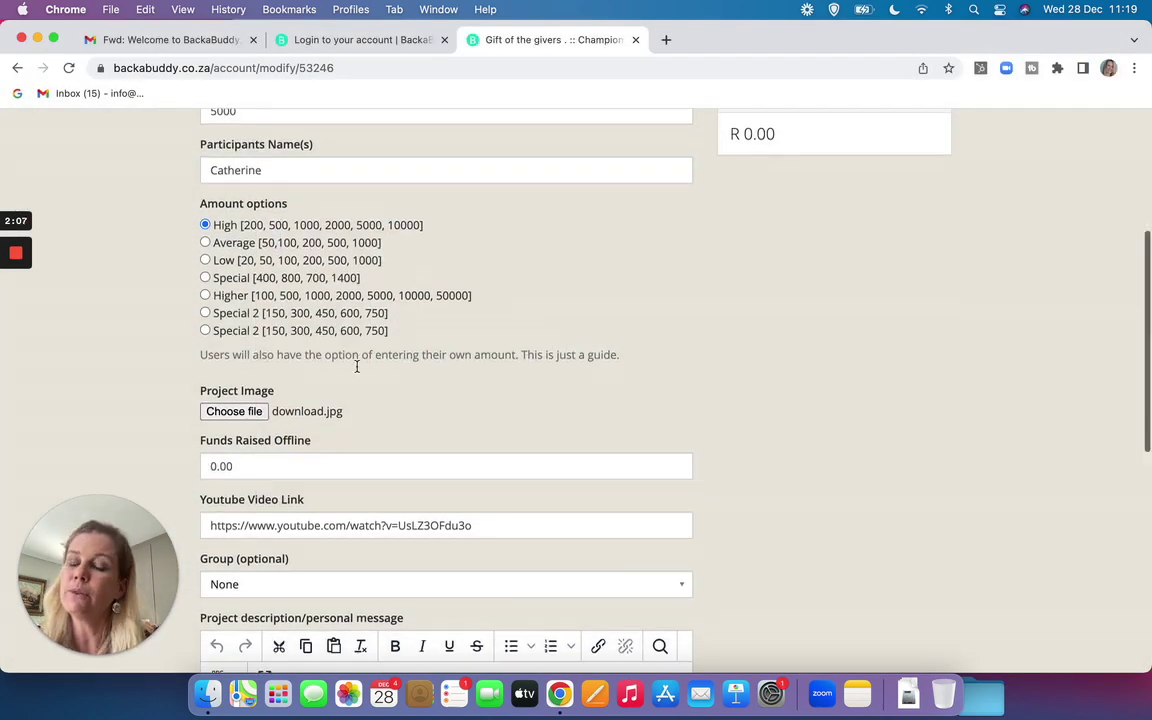
scroll(357, 367, down, 2)
drag(501, 347, 159, 347)
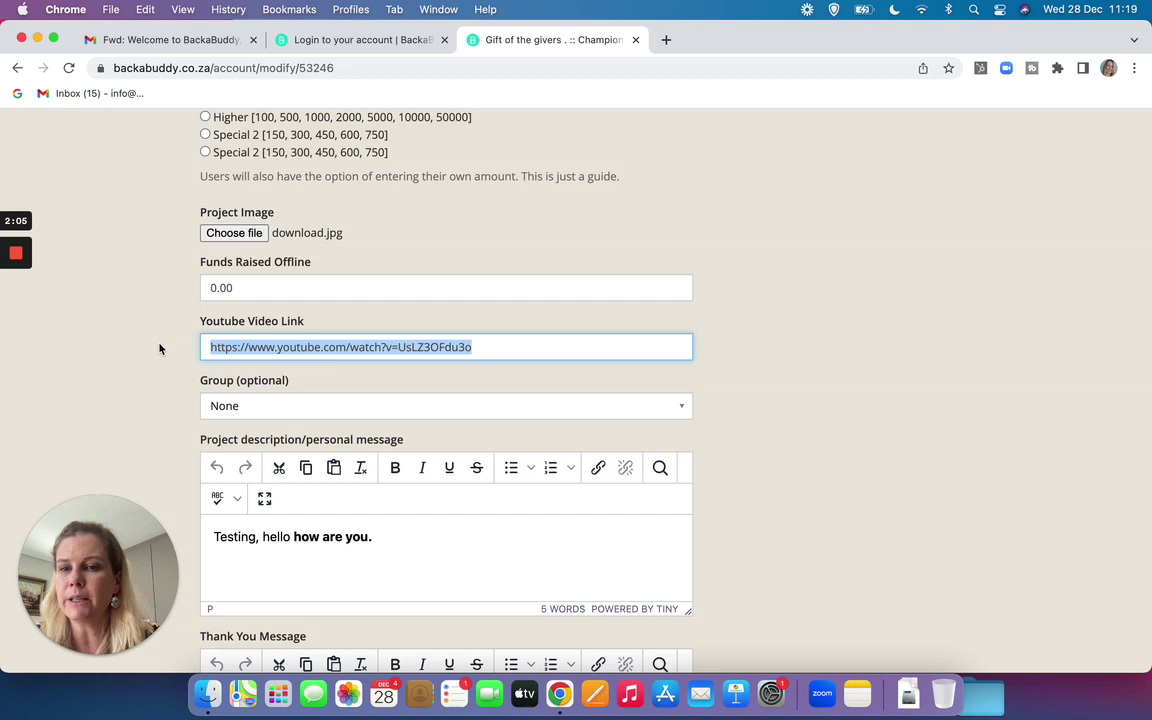
key(BackSpace)
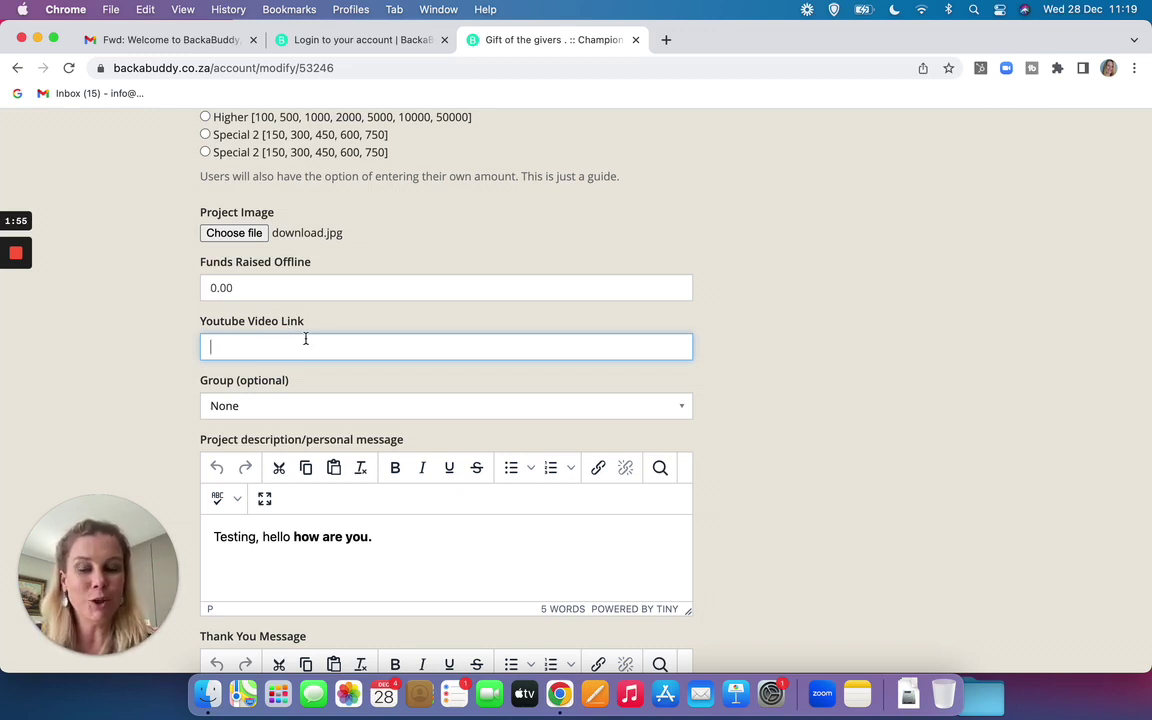
scroll(305, 339, down, 3)
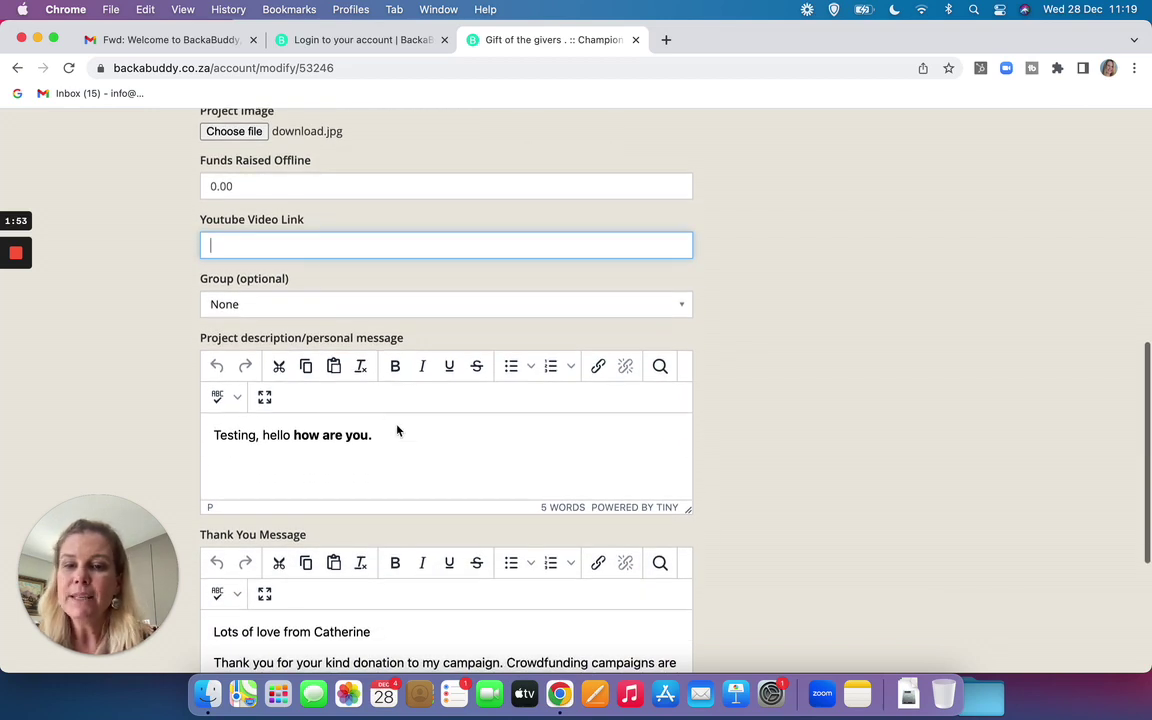
Make the personal message's last words bold, italic and underlined, then submit the changes
click(396, 430)
drag(396, 430, 278, 435)
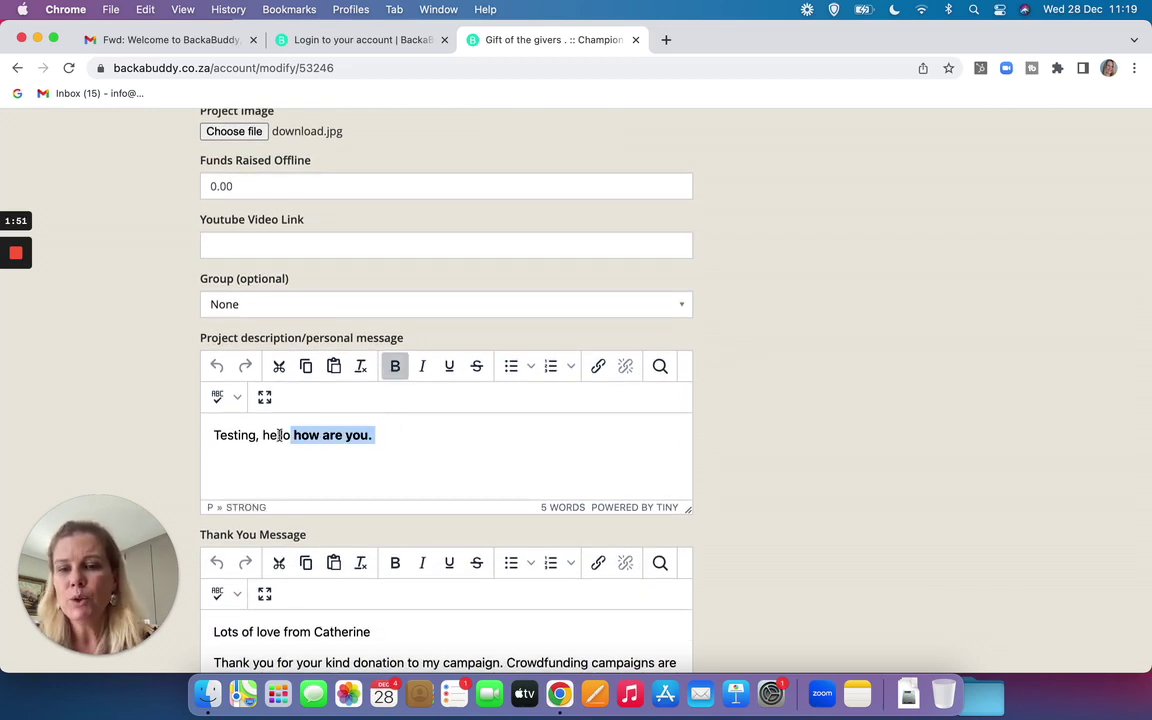
click(394, 367)
click(422, 367)
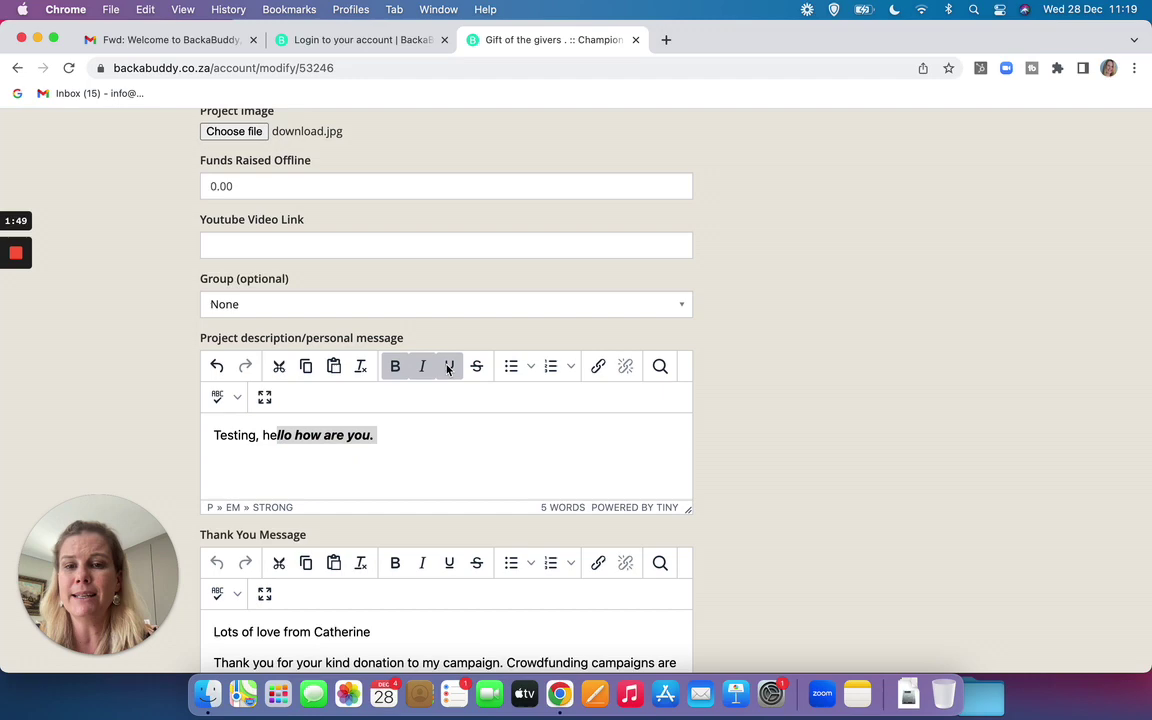
click(449, 367)
click(404, 448)
scroll(404, 448, down, 5)
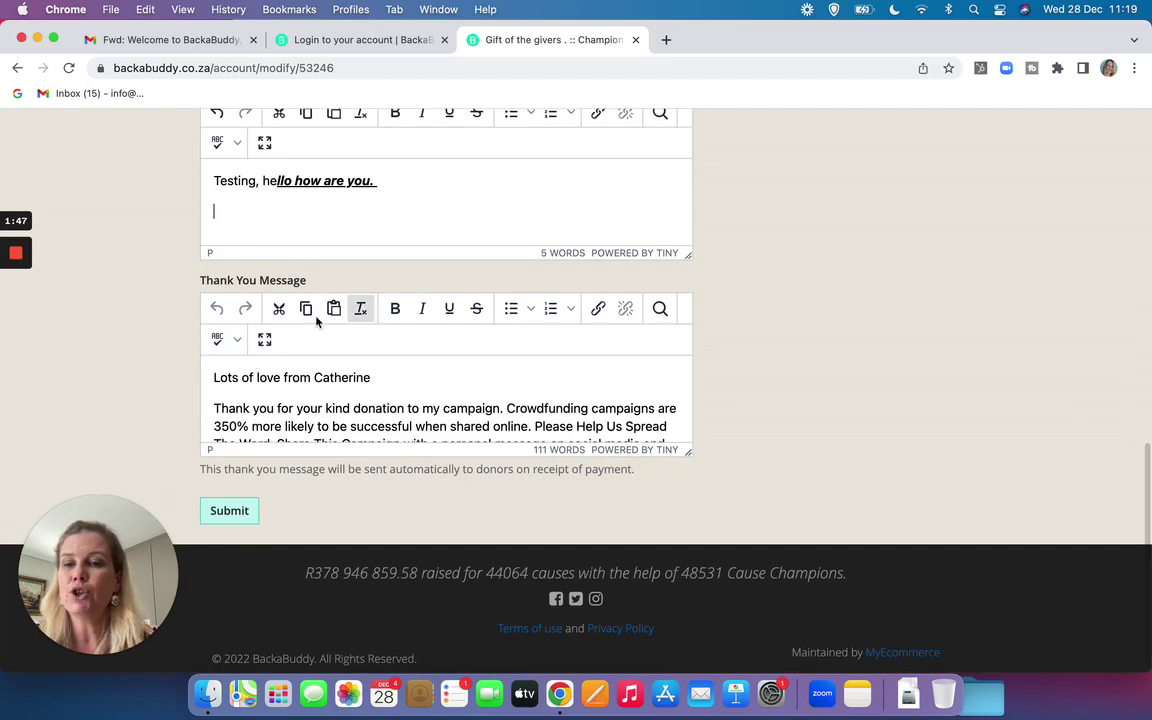
click(233, 510)
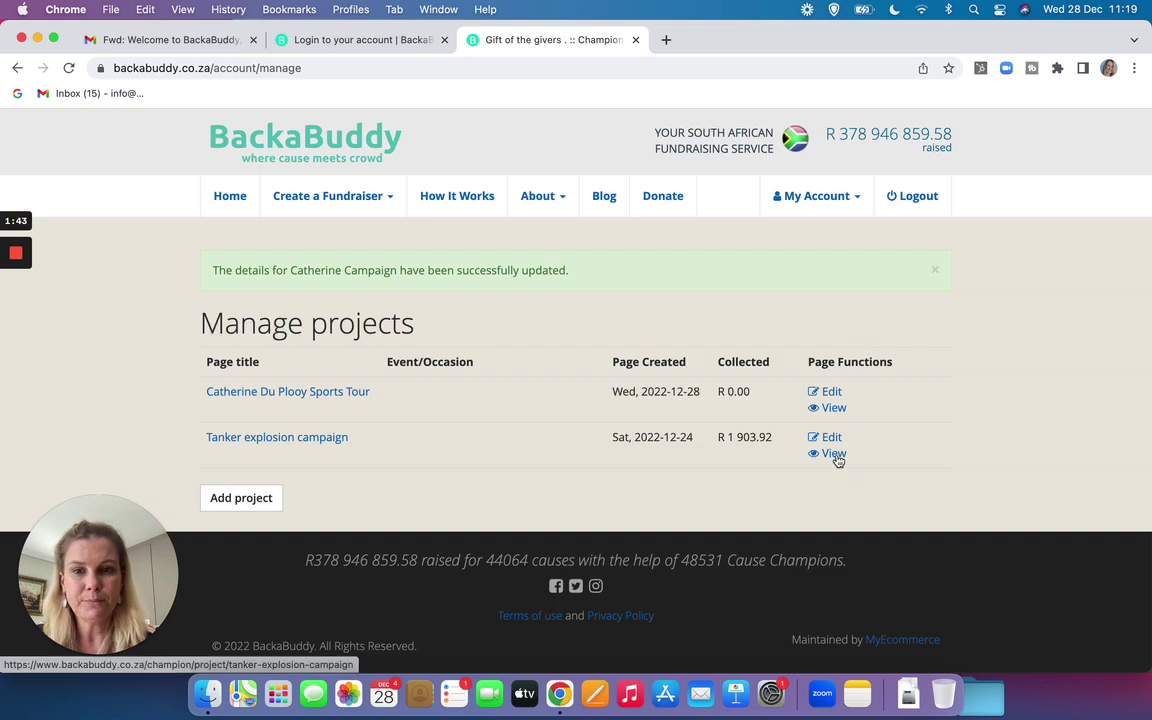
View the renamed campaign's live page showing the R 5 000.00 target, then return to Gmail
click(834, 409)
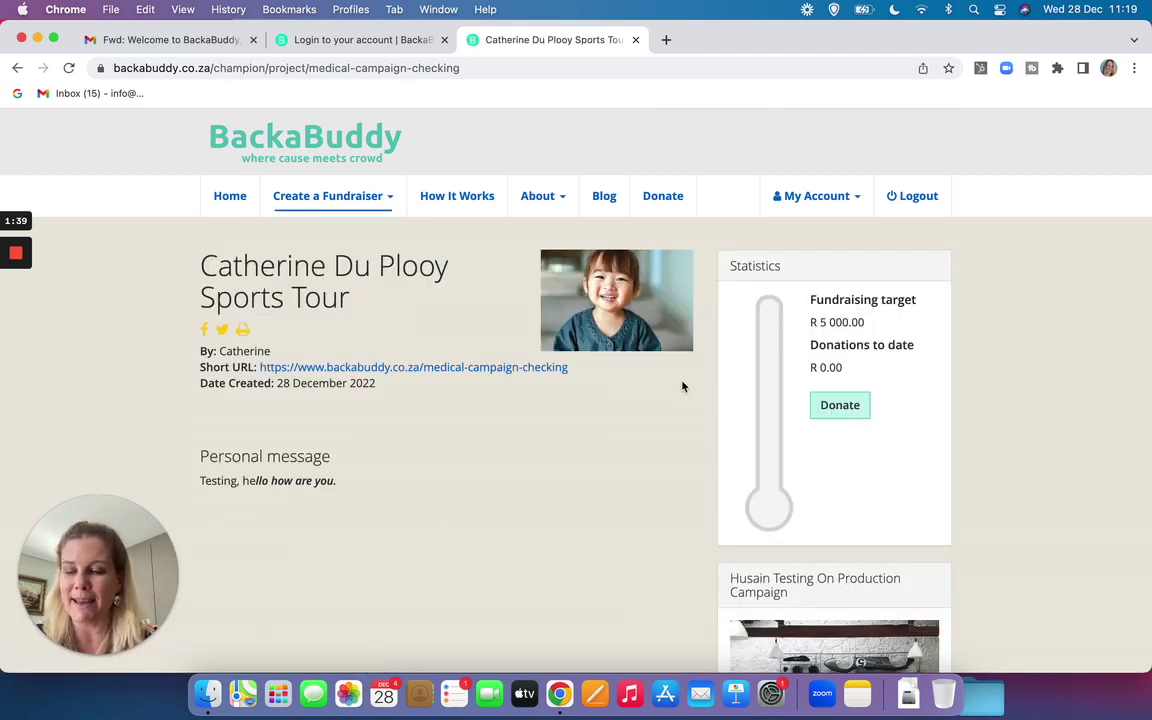
click(481, 67)
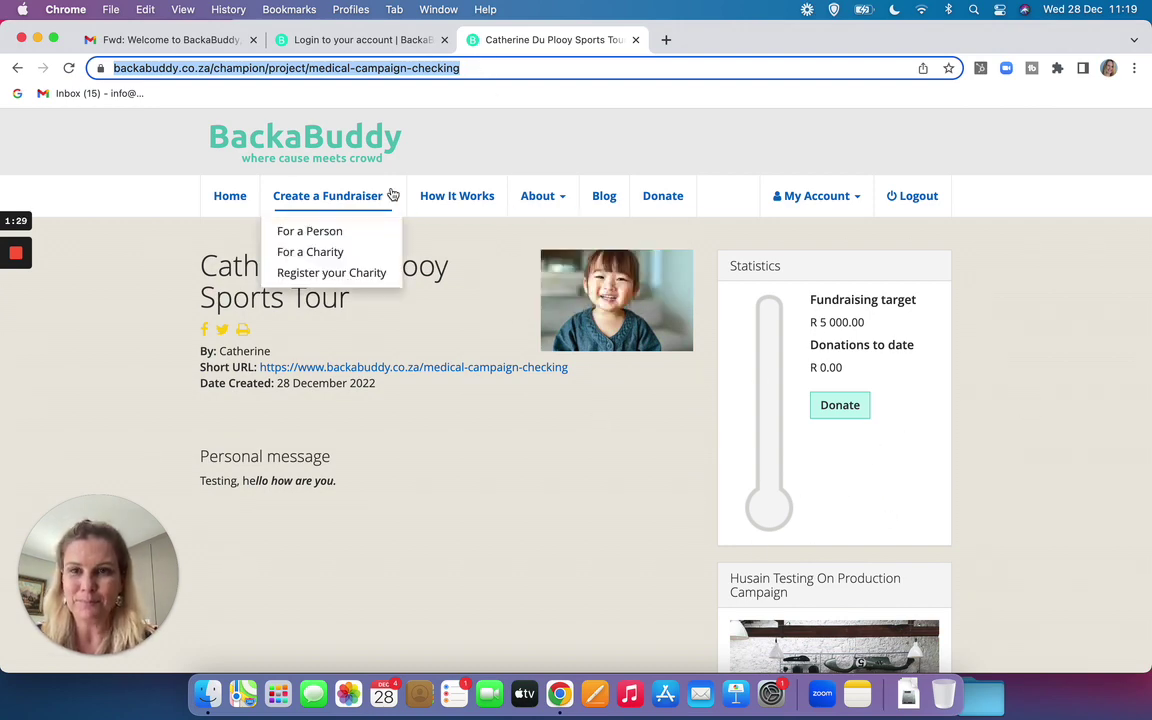
click(190, 39)
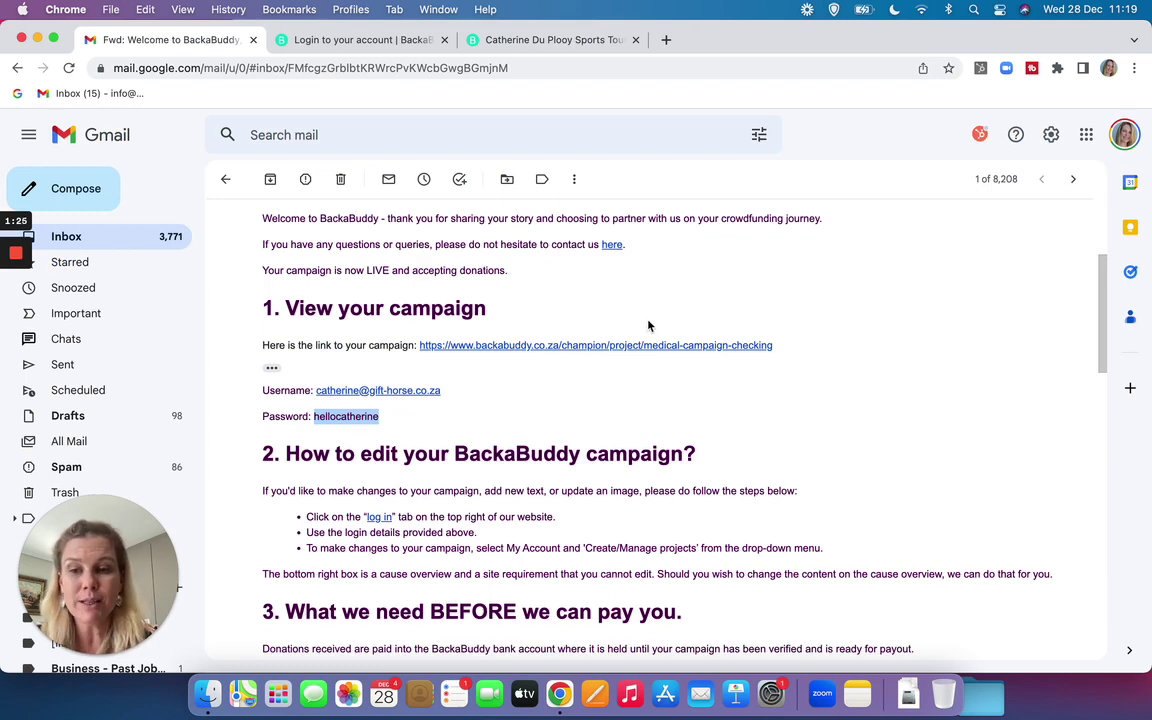
Scroll the welcome email down through its verification, payout timing and campaign tips sections
scroll(648, 380, down, 2)
scroll(648, 381, down, 5)
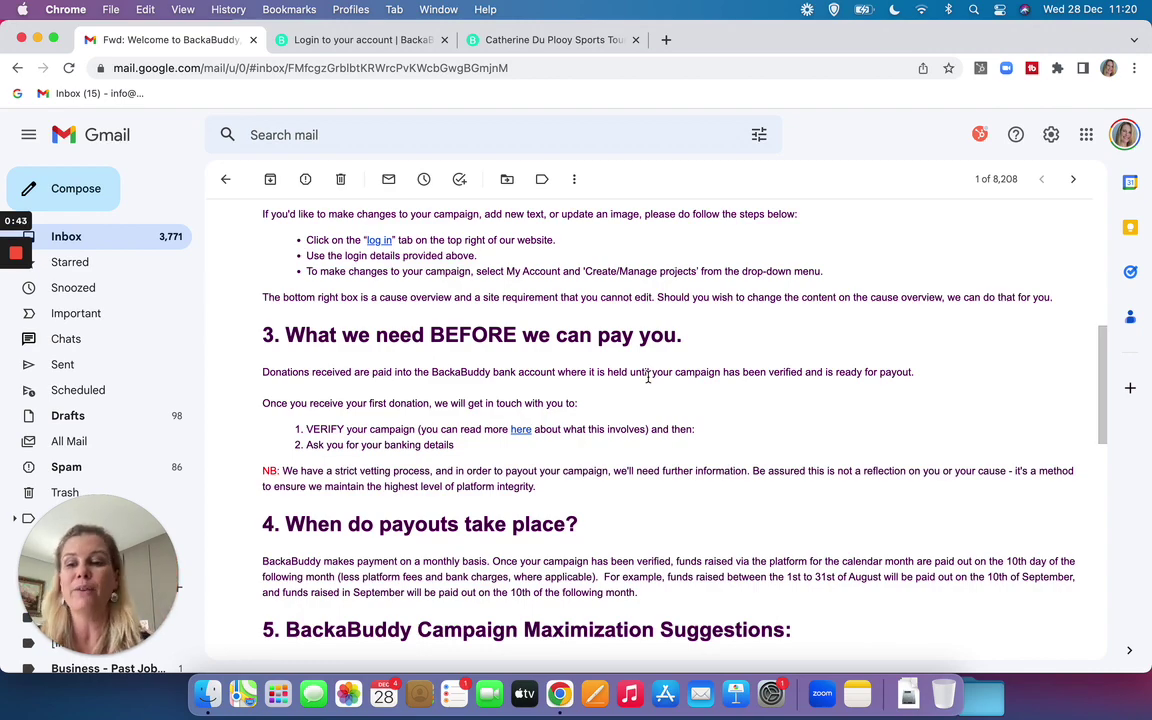
scroll(669, 427, down, 1)
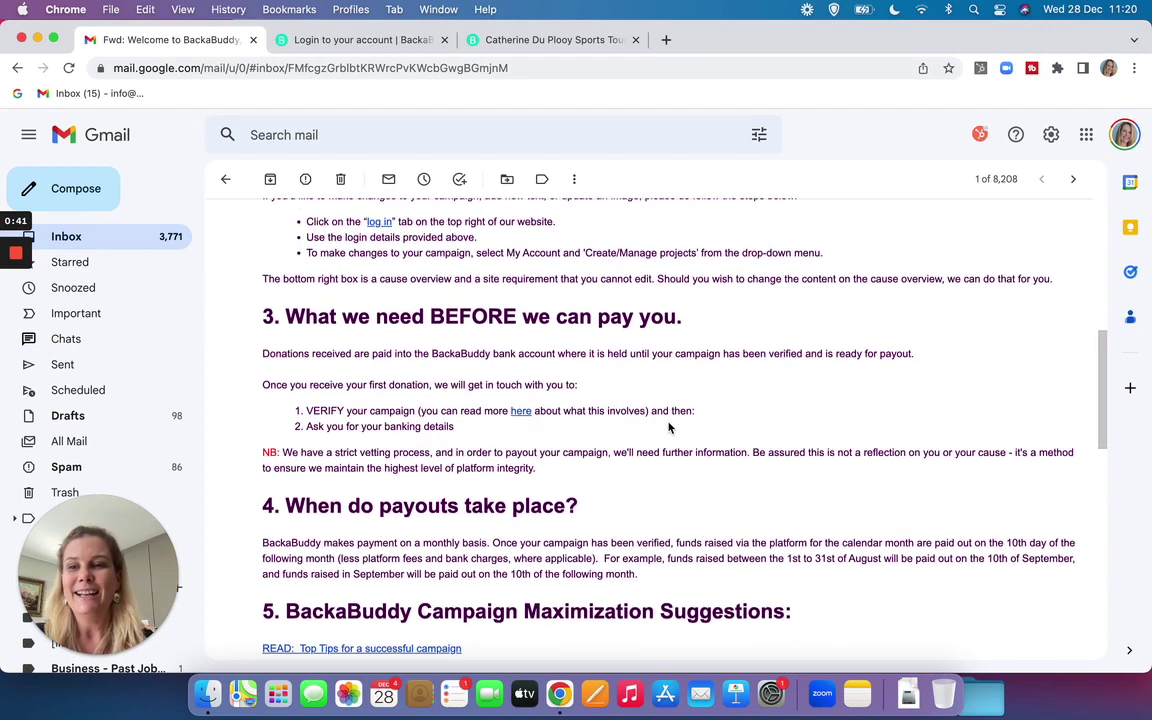
scroll(669, 428, down, 4)
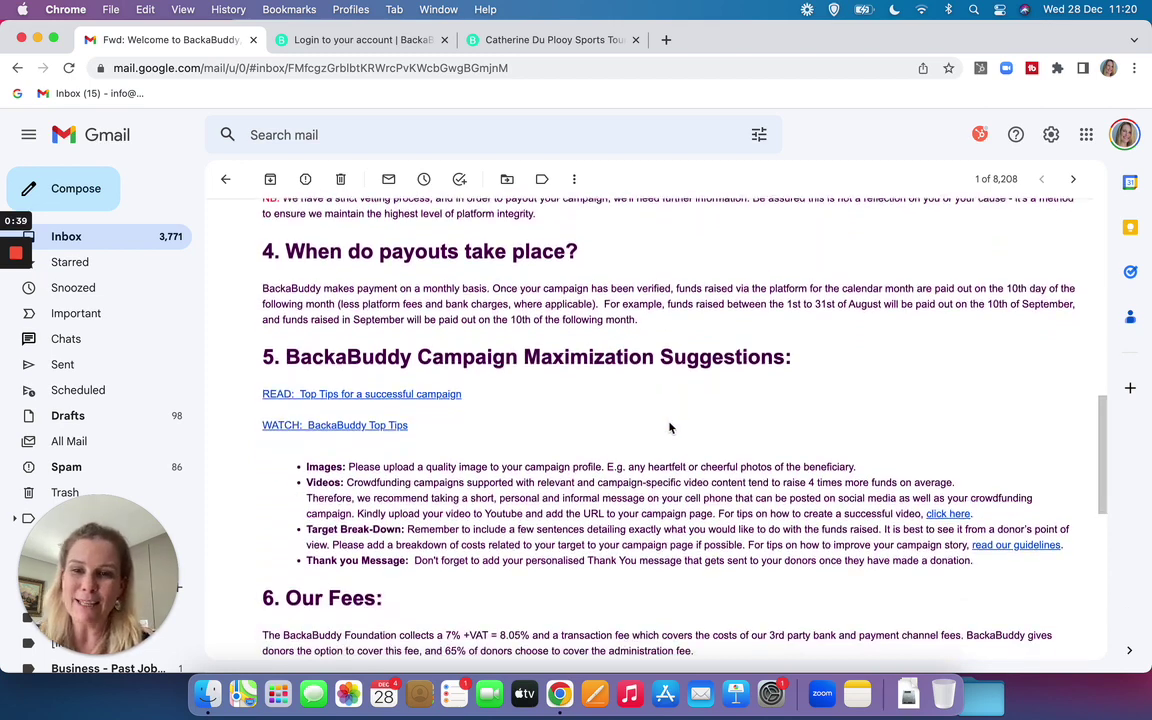